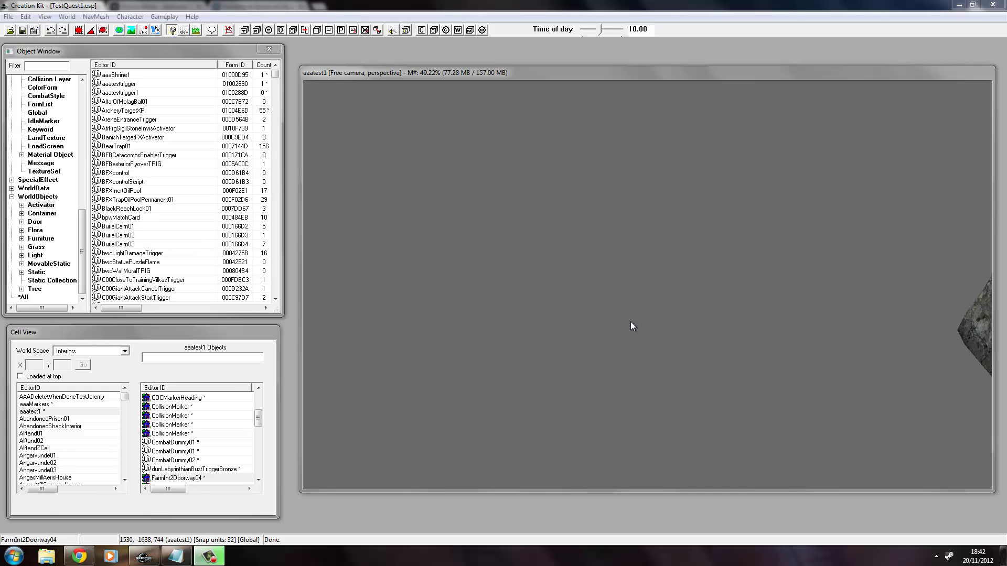
Filter the static world objects for "choppingblock"
{"action": "middle_click_drag", "start_coordinate": [751, 297], "coordinate": [577, 301]}
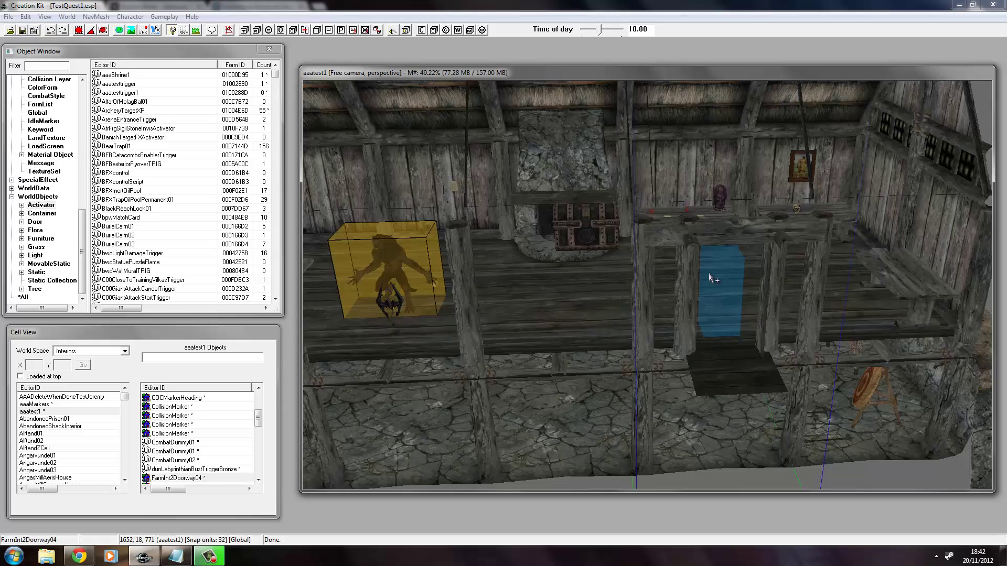
{"action": "left_click", "coordinate": [710, 273]}
{"action": "mouse_move", "coordinate": [711, 273]}
{"action": "middle_mouse_down", "text": "shift"}
{"action": "mouse_move", "coordinate": [740, 292]}
{"action": "mouse_move", "coordinate": [719, 263]}
{"action": "mouse_move", "coordinate": [749, 317]}
{"action": "mouse_move", "coordinate": [759, 290]}
{"action": "middle_mouse_up", "text": "shift"}
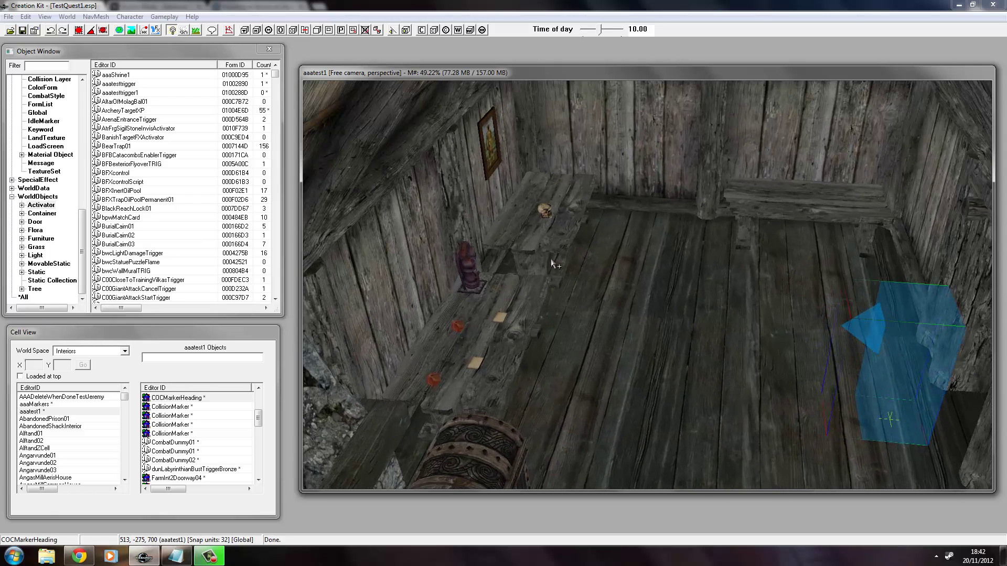
{"action": "left_click", "coordinate": [53, 65]}
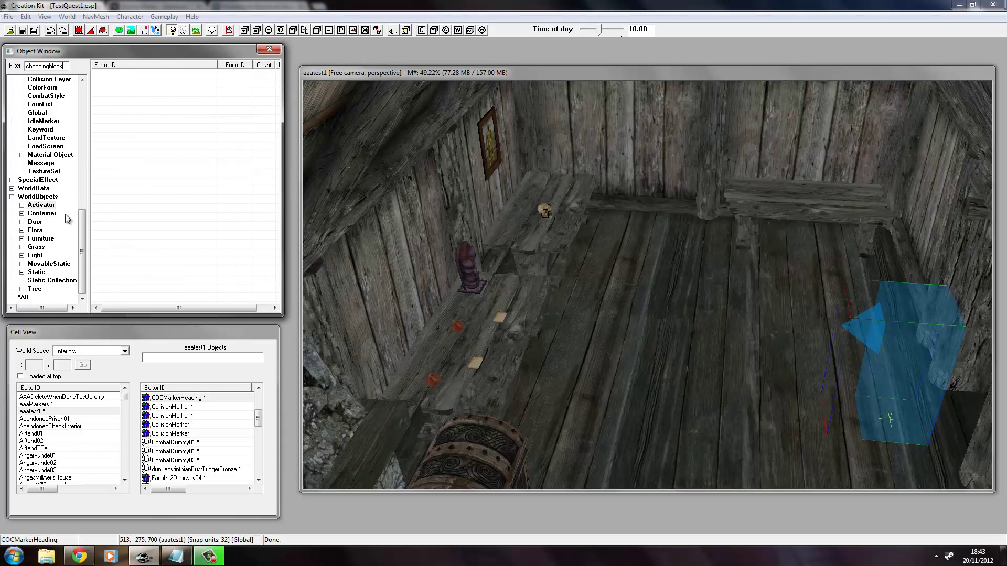
{"action": "left_click", "coordinate": [36, 272]}
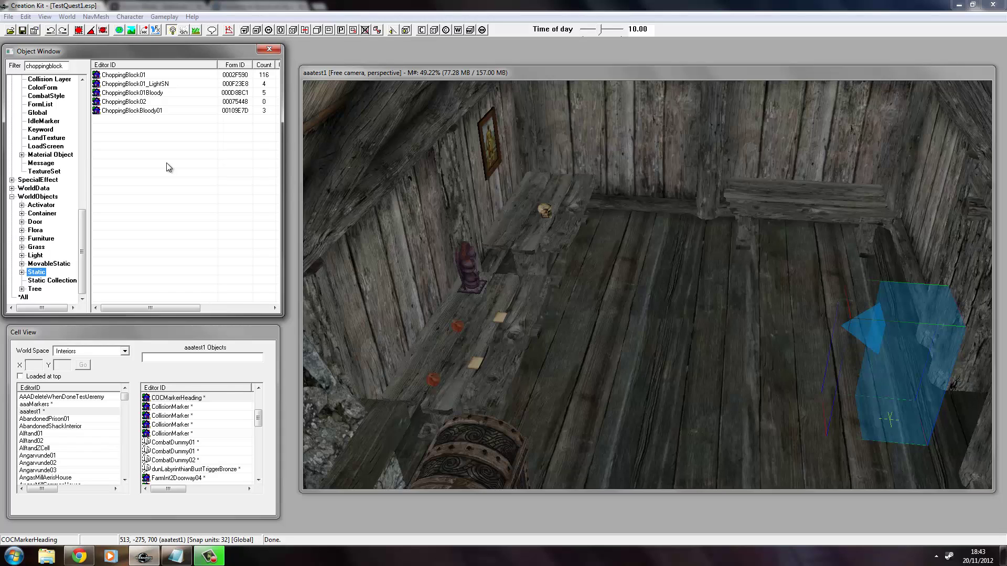
Open the model data of the ChoppingBlock01 static object and preview its mesh from above
{"action": "double_click", "coordinate": [136, 75]}
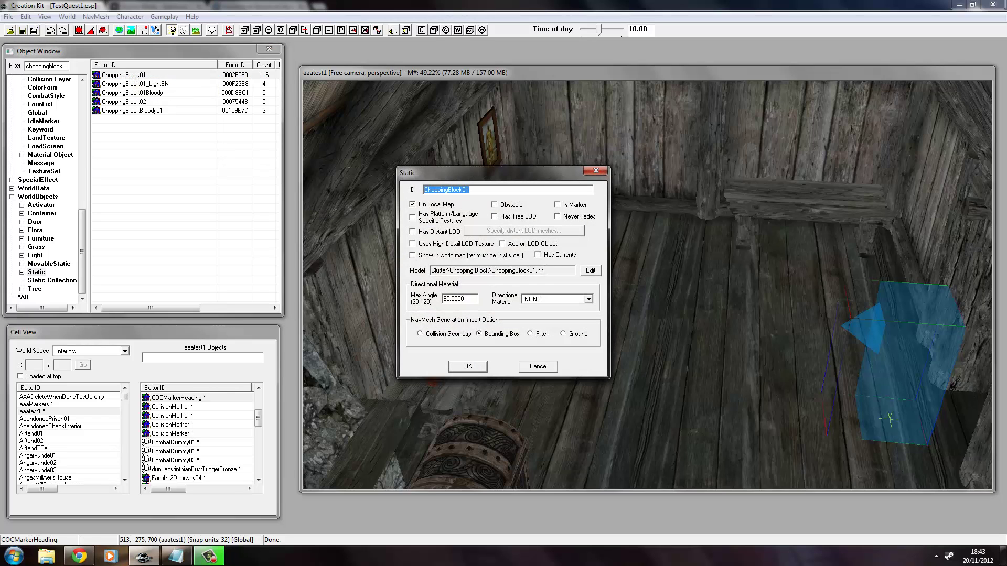
{"action": "left_click", "coordinate": [591, 272]}
{"action": "left_click_drag", "start_coordinate": [602, 283], "coordinate": [482, 244]}
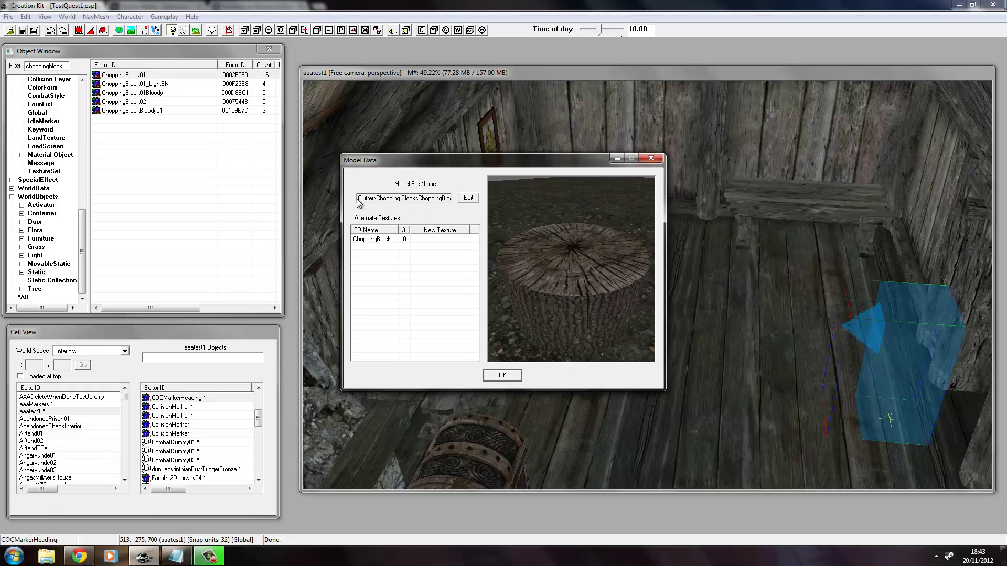
Copy ChoppingBlock01's full model file path and close its dialogs without changing the object
{"action": "left_click_drag", "start_coordinate": [358, 199], "coordinate": [334, 203]}
{"action": "left_click", "coordinate": [436, 200]}
{"action": "left_click", "coordinate": [372, 202]}
{"action": "left_click_drag", "start_coordinate": [359, 199], "coordinate": [512, 201]}
{"action": "left_click", "coordinate": [390, 197]}
{"action": "left_click_drag", "start_coordinate": [359, 199], "coordinate": [441, 197]}
{"action": "left_click", "coordinate": [425, 198]}
{"action": "left_click", "coordinate": [449, 197]}
{"action": "left_click_drag", "start_coordinate": [372, 198], "coordinate": [458, 197]}
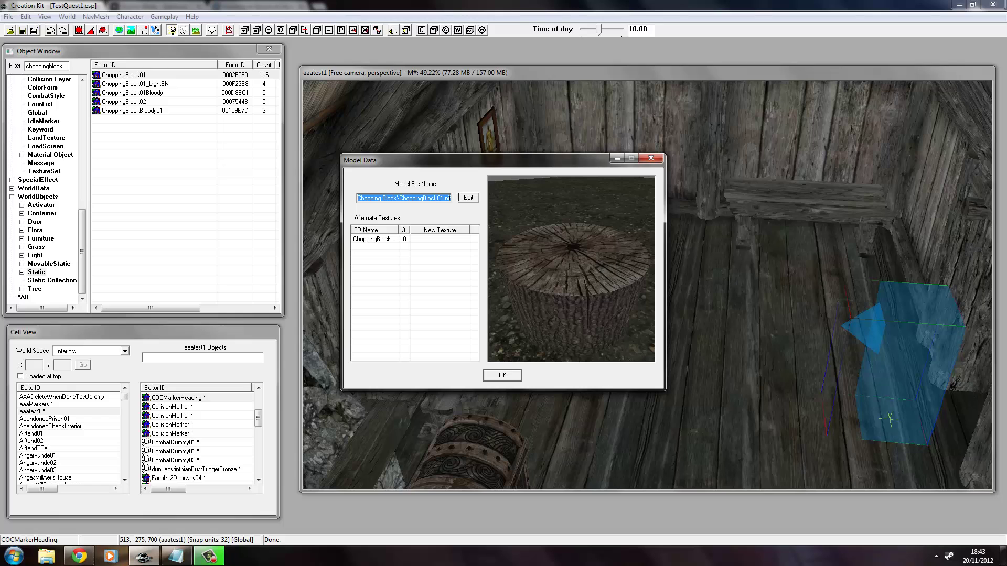
{"action": "right_click", "coordinate": [427, 197]}
{"action": "left_click", "coordinate": [463, 229]}
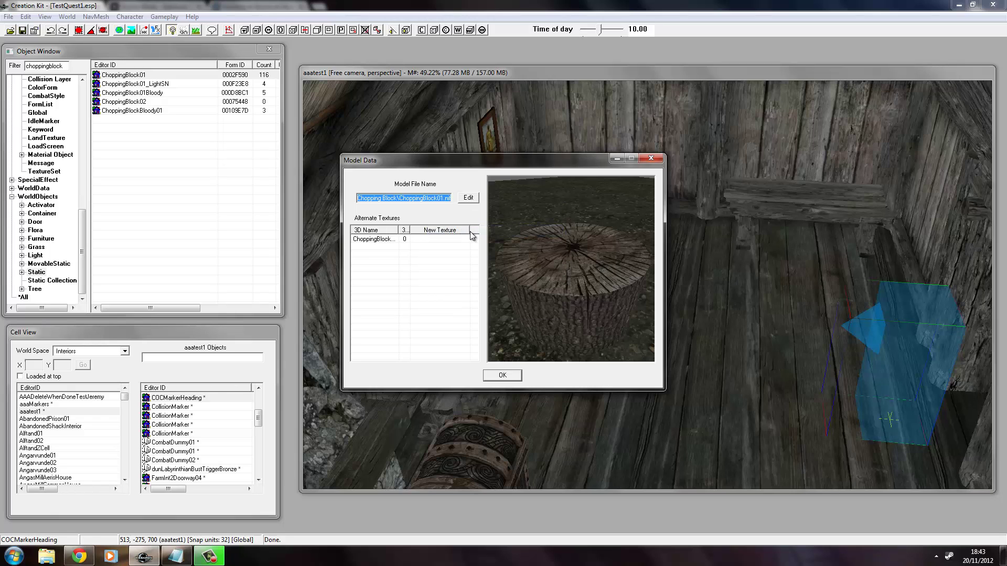
{"action": "left_click", "coordinate": [651, 158]}
{"action": "left_click", "coordinate": [611, 166]}
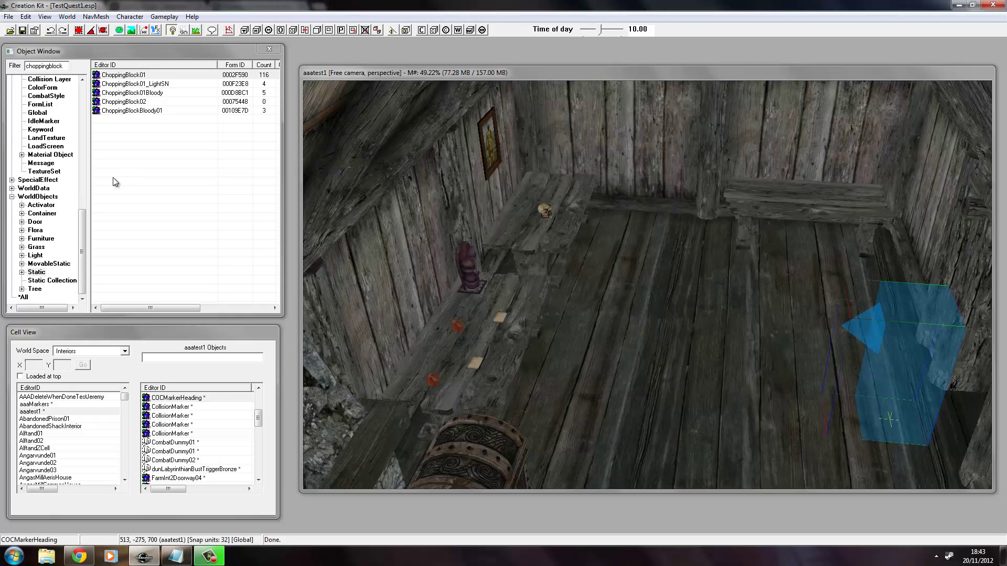
Clear the object filter and create a new activator
{"action": "left_click", "coordinate": [45, 207]}
{"action": "double_click", "coordinate": [59, 66]}
{"action": "key", "text": "BackSpace"}
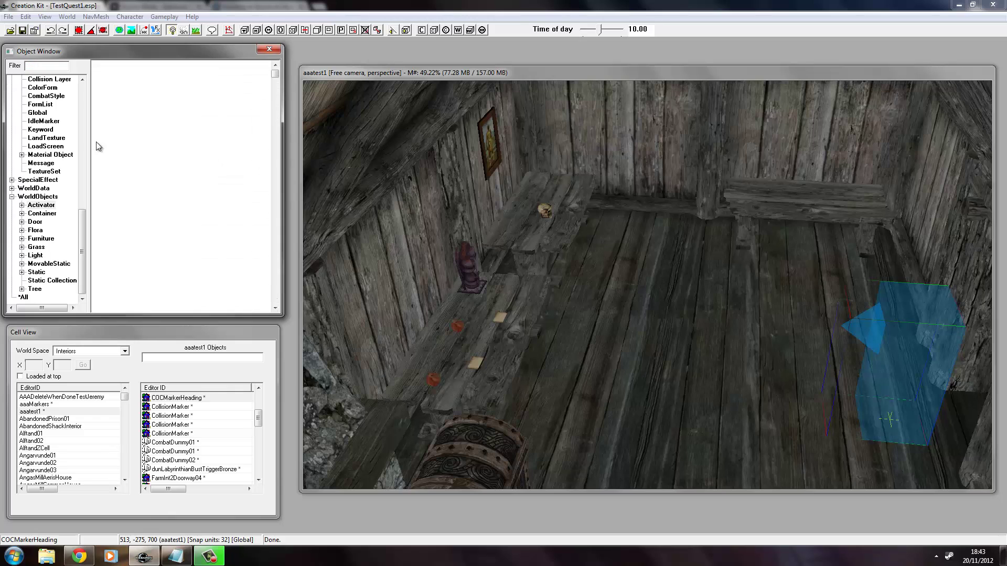
{"action": "left_click", "coordinate": [106, 146]}
{"action": "right_click", "coordinate": [152, 145]}
{"action": "left_click", "coordinate": [182, 150]}
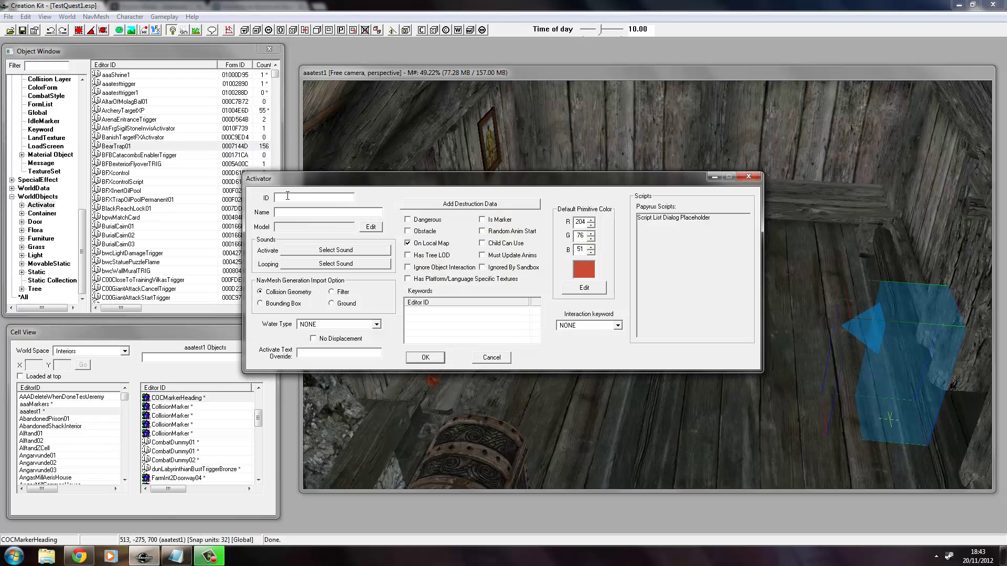
Set the activator's ID to CustomChair1 and its name to Log Chair
{"action": "type", "text": "Cuns"}
{"action": "key", "text": "BackSpace"}
{"action": "type", "text": "stomChair1"}
{"action": "left_click", "coordinate": [300, 215]}
{"action": "type", "text": "Log Chair"}
Assign the copied model Clutter\Chopping Block\ChoppingBlock01.nif from the Meshes folder to the activator and save it
{"action": "left_click", "coordinate": [376, 228]}
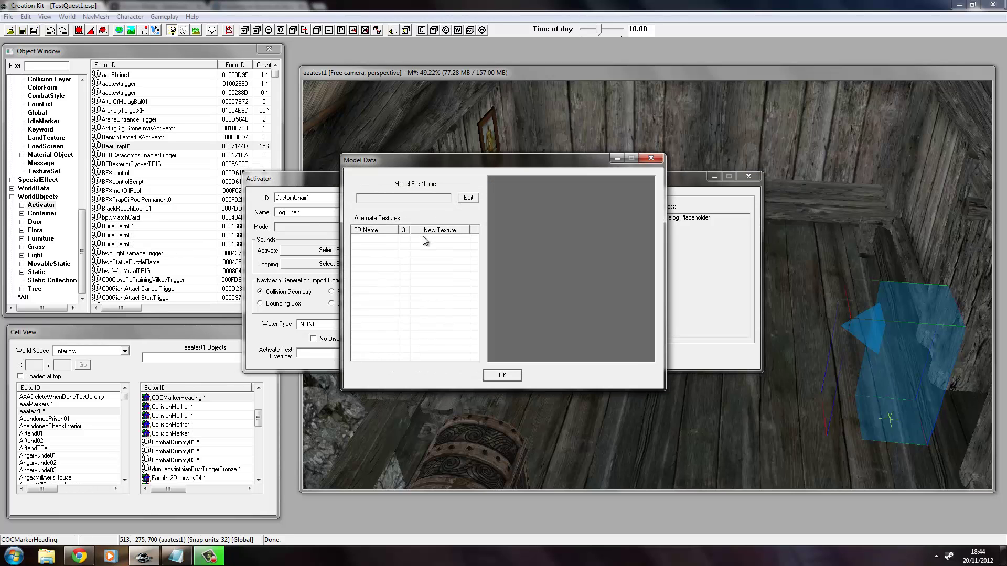
{"action": "left_click", "coordinate": [468, 198]}
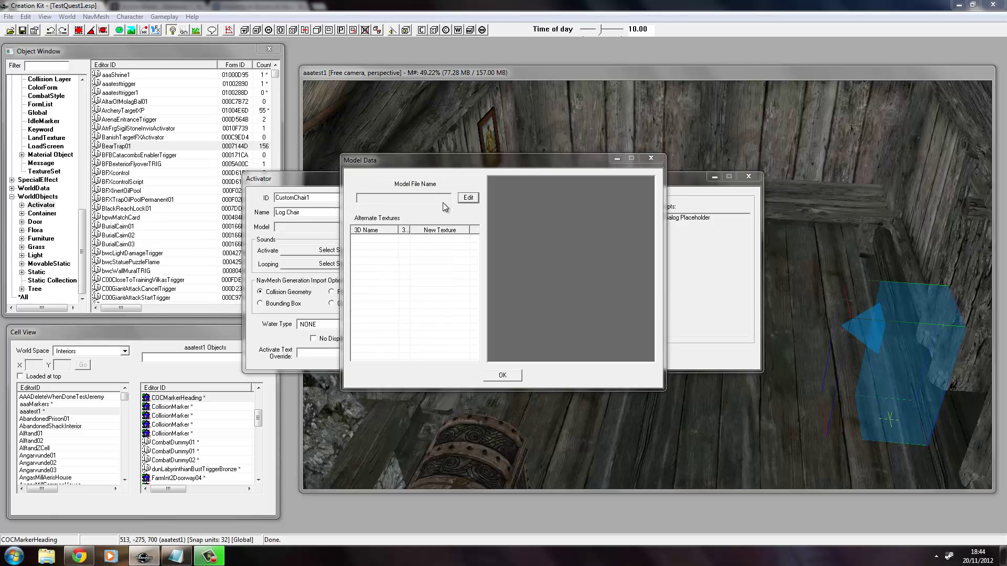
{"action": "left_click", "coordinate": [530, 194]}
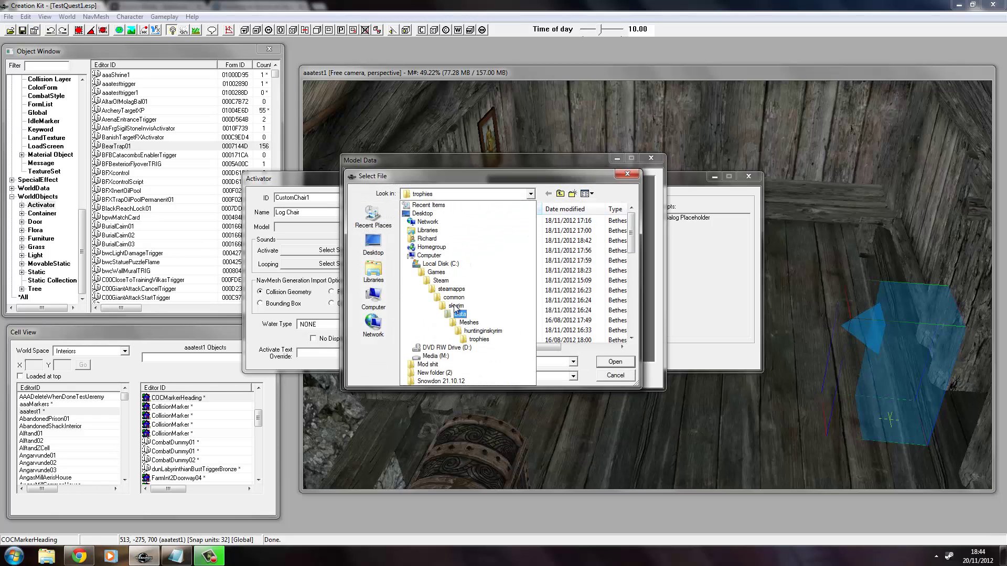
{"action": "left_click", "coordinate": [472, 322]}
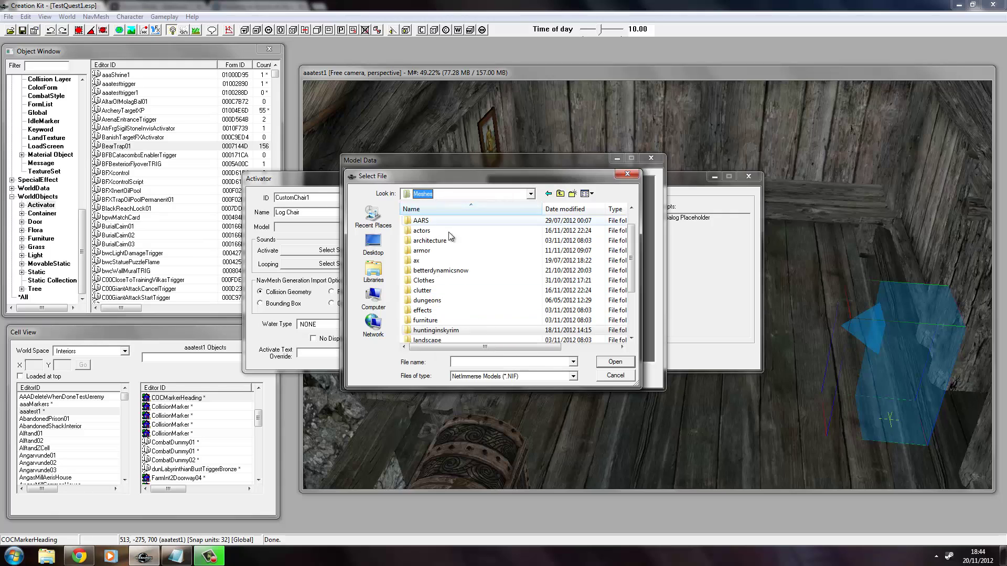
{"action": "right_click", "coordinate": [465, 363]}
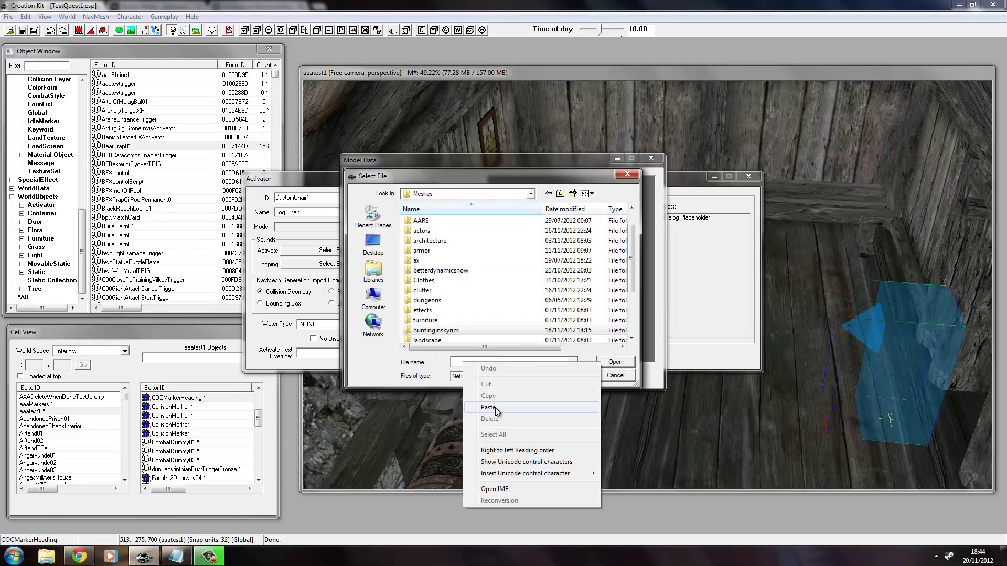
{"action": "left_click", "coordinate": [489, 407]}
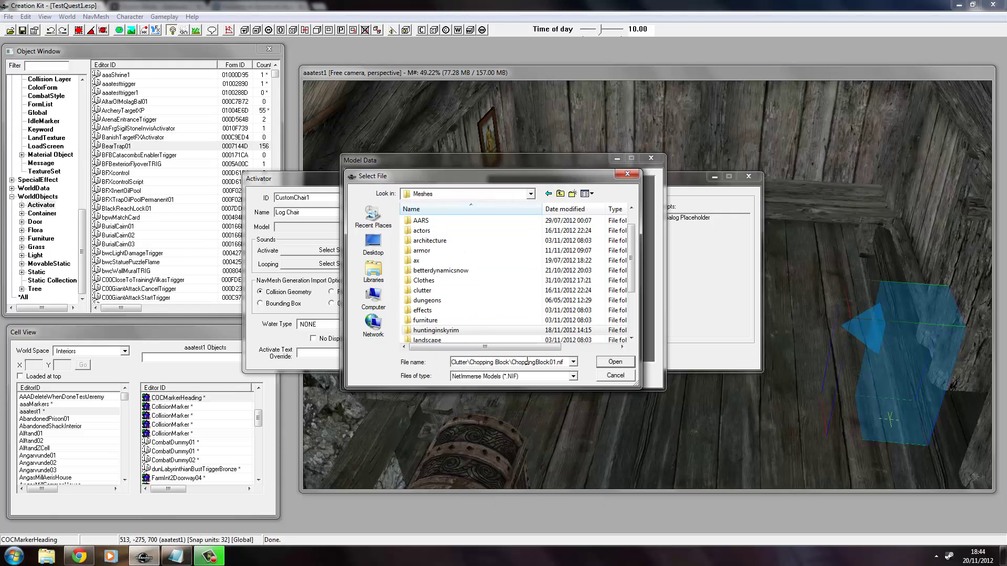
{"action": "left_click", "coordinate": [613, 362]}
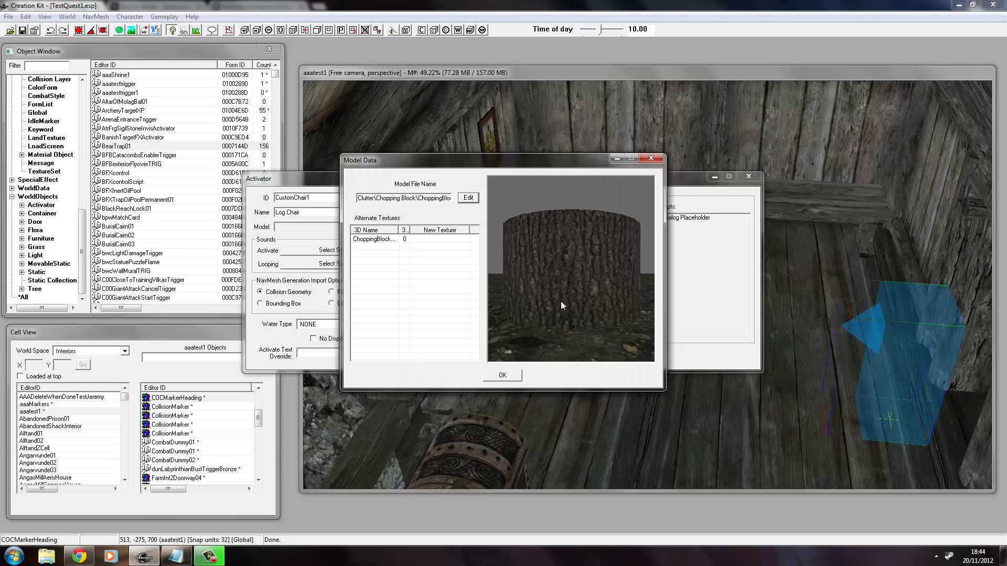
{"action": "left_click_drag", "start_coordinate": [556, 294], "coordinate": [543, 325]}
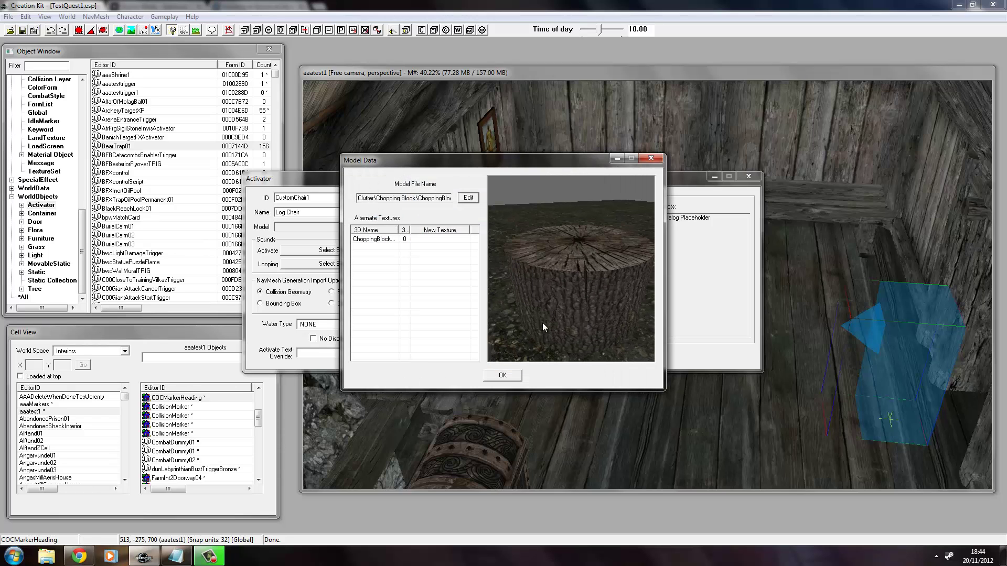
{"action": "left_click", "coordinate": [508, 374]}
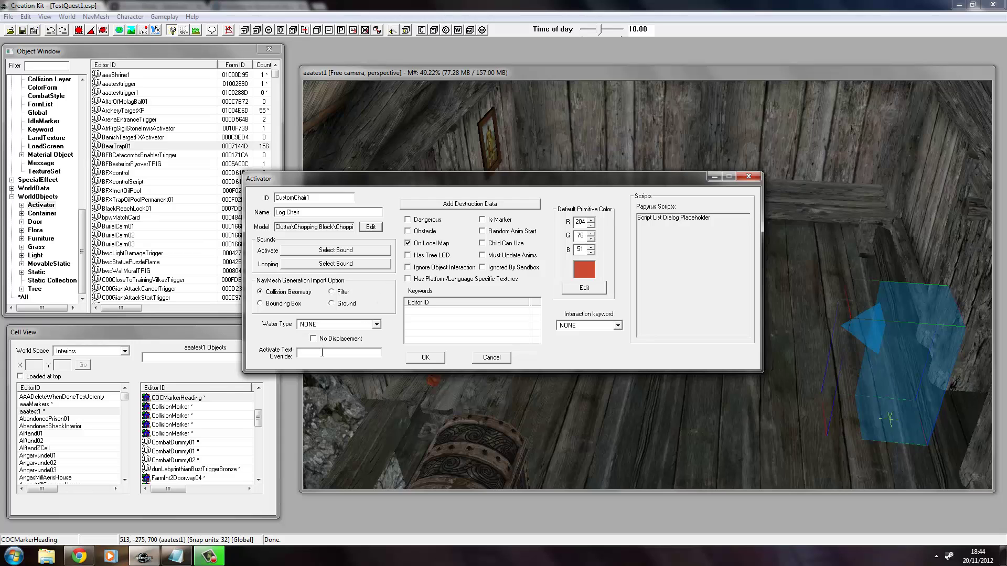
{"action": "left_click", "coordinate": [332, 352]}
{"action": "left_click", "coordinate": [425, 358]}
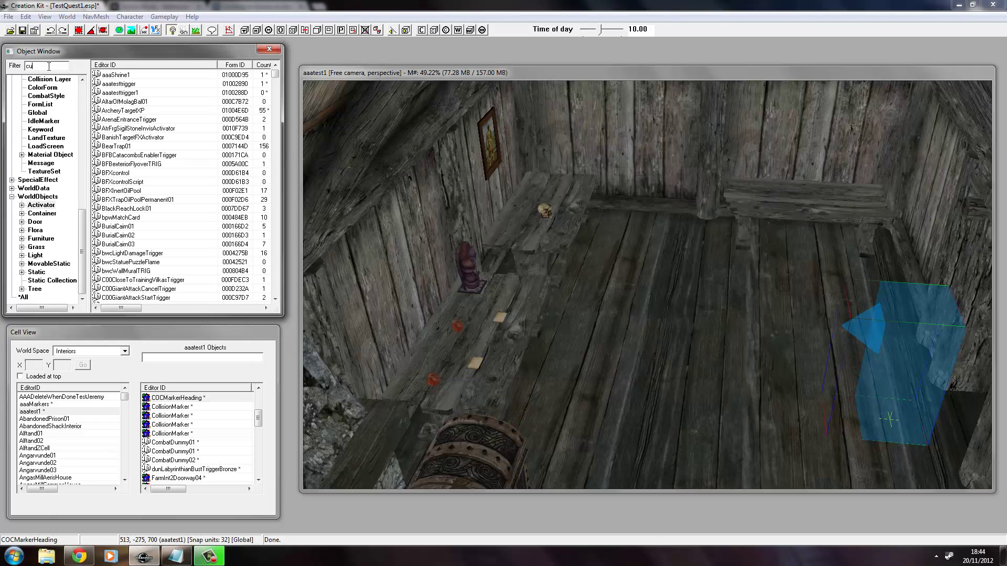
Filter the activators for "custom" and place CustomChair1 on the open floor of the aaatest1 cell
{"action": "left_click", "coordinate": [48, 66]}
{"action": "type", "text": "custom"}
{"action": "left_click_drag", "start_coordinate": [107, 75], "coordinate": [454, 223]}
{"action": "left_click_drag", "start_coordinate": [501, 261], "coordinate": [690, 332]}
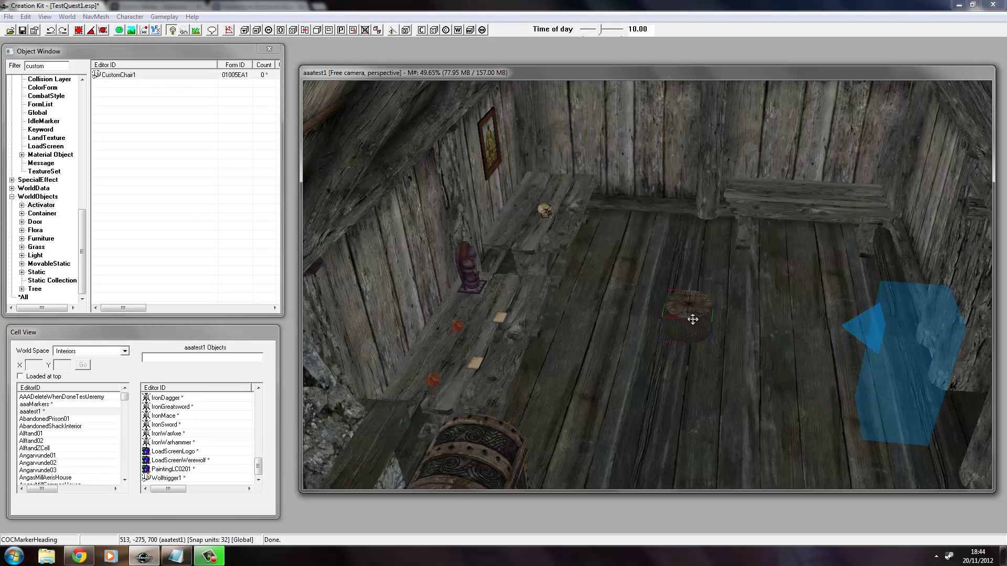
{"action": "mouse_move", "coordinate": [692, 319]}
{"action": "middle_mouse_down", "text": "shift"}
{"action": "mouse_move", "coordinate": [681, 308]}
{"action": "mouse_move", "coordinate": [702, 302]}
{"action": "middle_mouse_up", "text": "shift"}
{"action": "scroll", "coordinate": [701, 302], "scroll_direction": "up", "scroll_amount": 2}
{"action": "scroll", "coordinate": [700, 303], "scroll_direction": "up", "scroll_amount": 2}
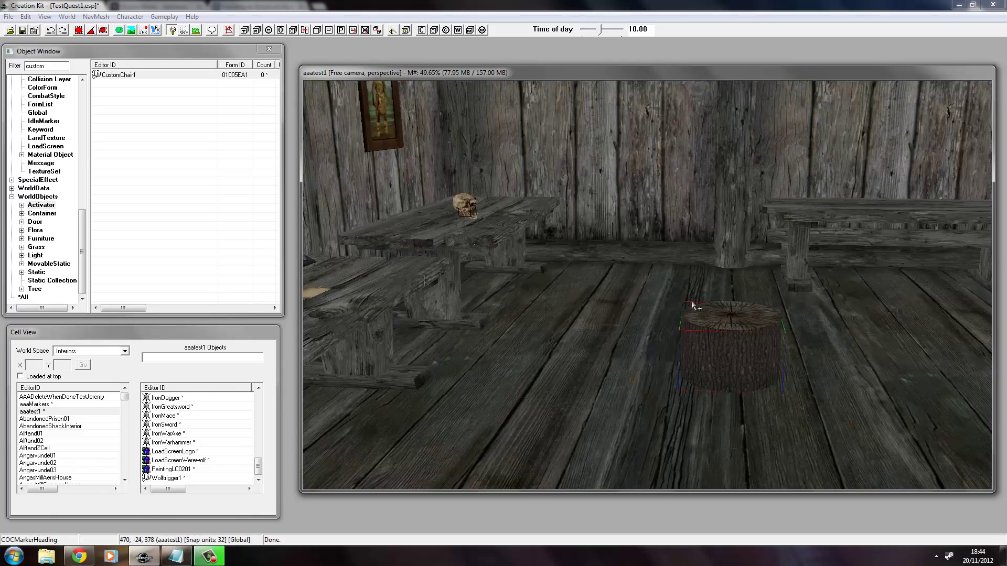
{"action": "scroll", "coordinate": [756, 323], "scroll_direction": "up", "scroll_amount": 2}
{"action": "scroll", "coordinate": [755, 324], "scroll_direction": "up", "scroll_amount": 2}
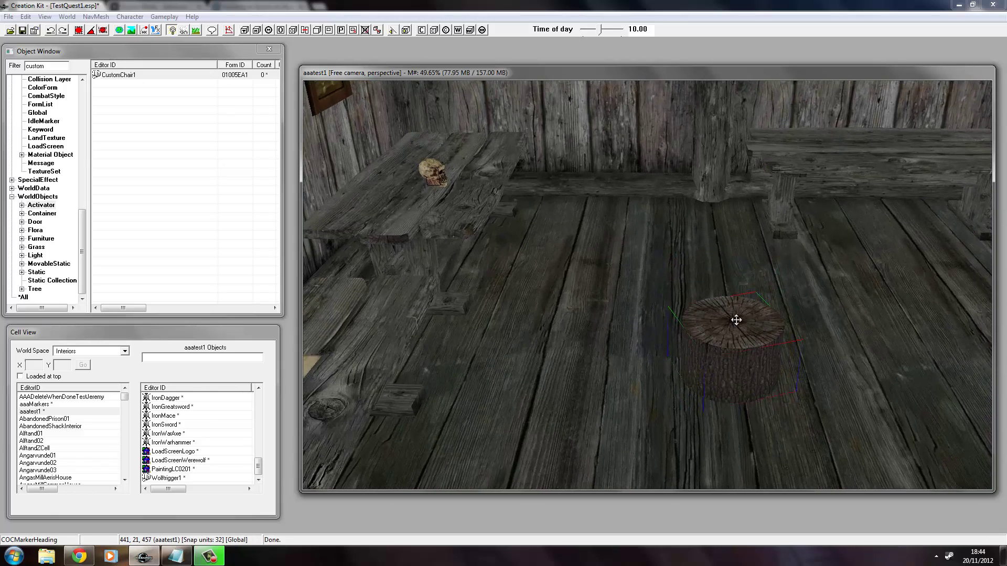
Enable angle snapping, rotate the placed CustomChair1, and set its Z rotation to -89 in the reference's 3D data
{"action": "left_click", "coordinate": [92, 32]}
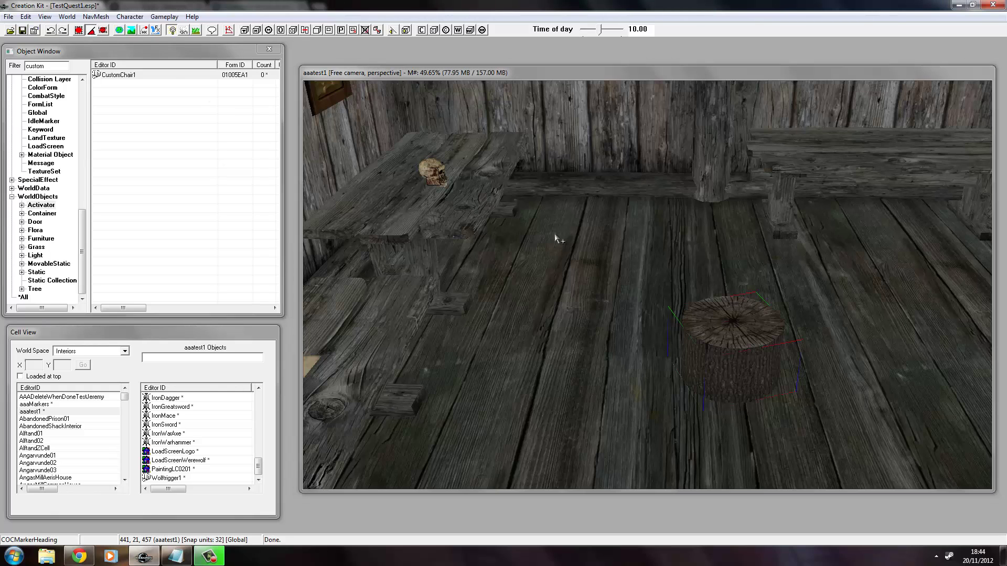
{"action": "right_click_drag", "start_coordinate": [757, 337], "coordinate": [764, 335]}
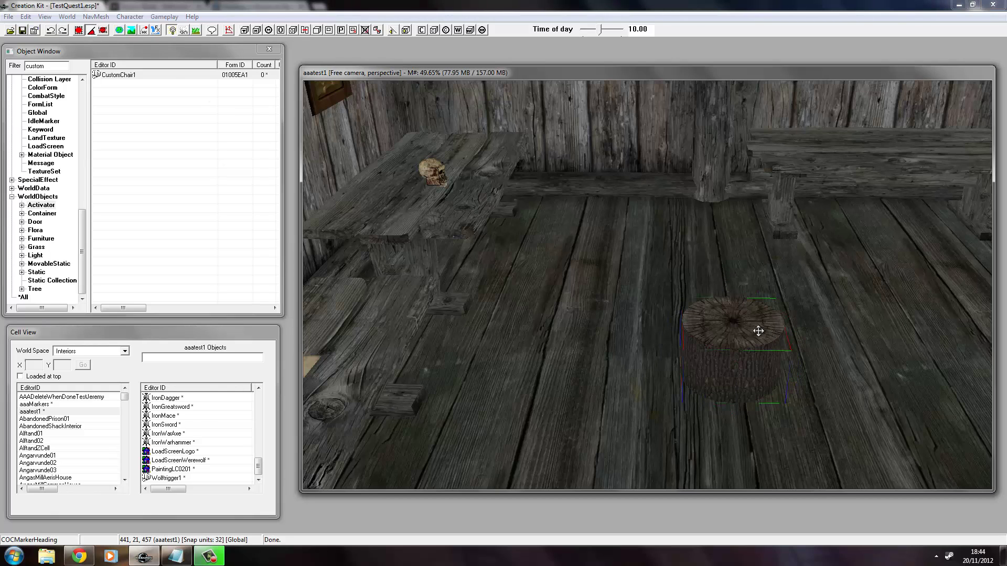
{"action": "double_click", "coordinate": [755, 331]}
{"action": "left_click", "coordinate": [587, 216]}
{"action": "left_click", "coordinate": [588, 217]}
{"action": "left_click", "coordinate": [588, 217]}
{"action": "left_click", "coordinate": [434, 217]}
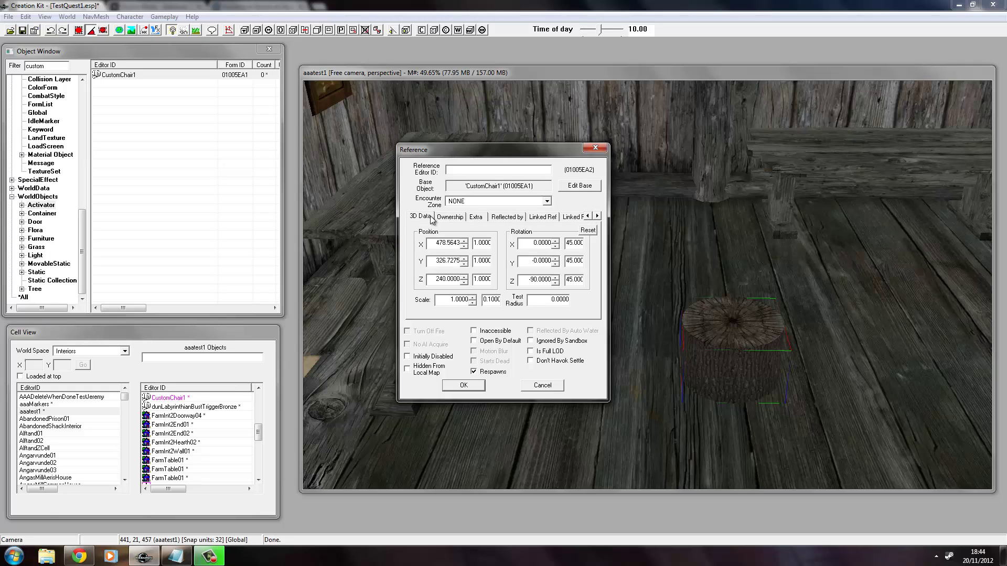
{"action": "left_click_drag", "start_coordinate": [529, 280], "coordinate": [550, 280]}
{"action": "type", "text": "-89.9"}
{"action": "left_click", "coordinate": [472, 387]}
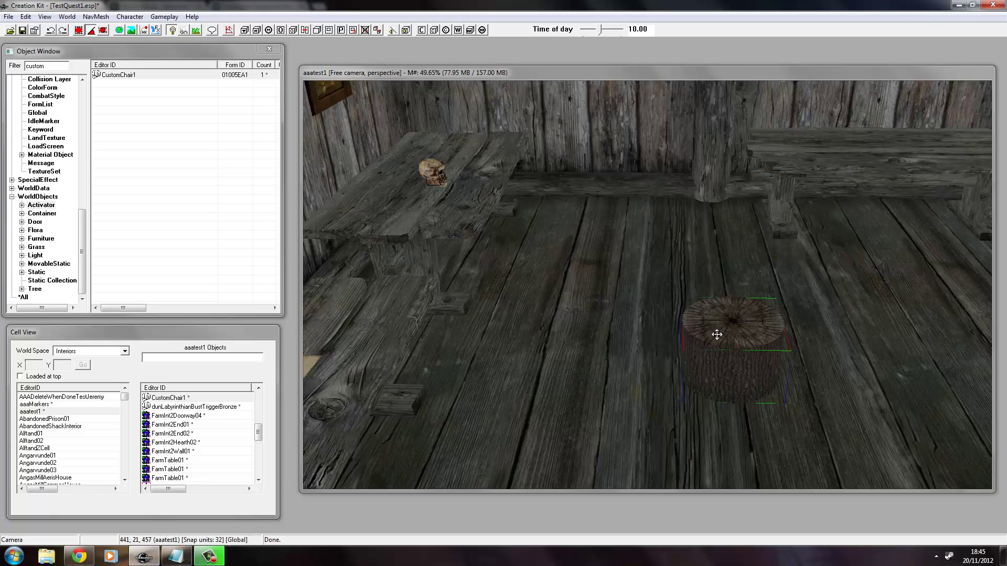
Filter the furniture objects for "invis"
{"action": "left_click_drag", "start_coordinate": [715, 333], "coordinate": [709, 321]}
{"action": "key", "text": "shift"}
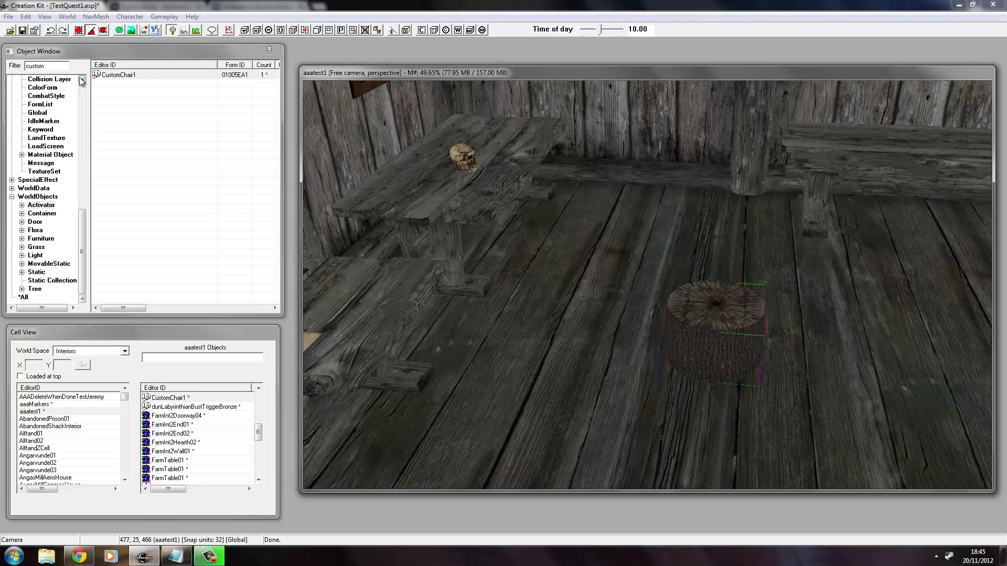
{"action": "left_click", "coordinate": [3, 63]}
{"action": "key", "text": "BackSpace"}
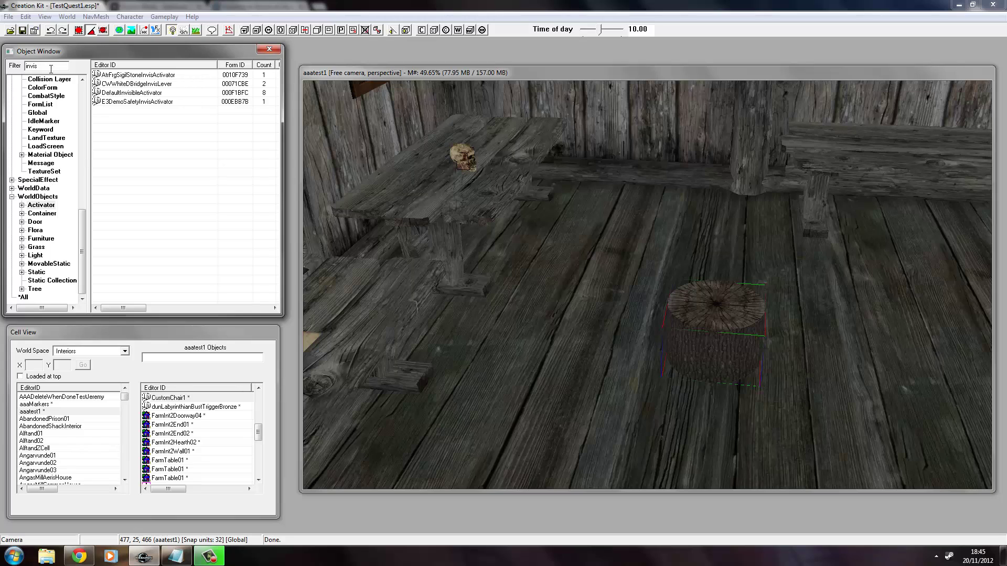
{"action": "left_click", "coordinate": [41, 240]}
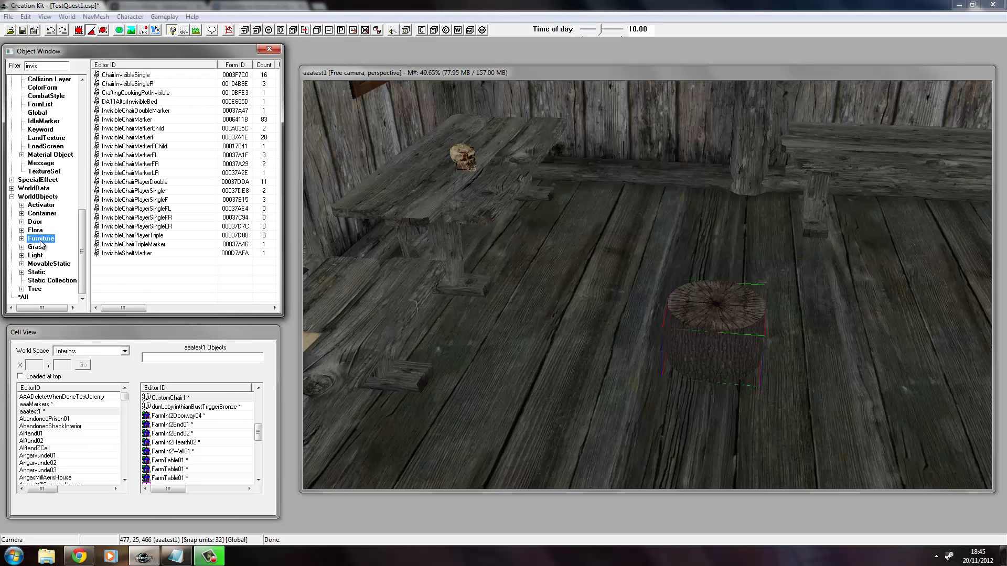
Place an InvisibleChairPlayerSingle marker in the cell, accept all animation warnings, and move it onto the floor beside the log
{"action": "left_click", "coordinate": [148, 192]}
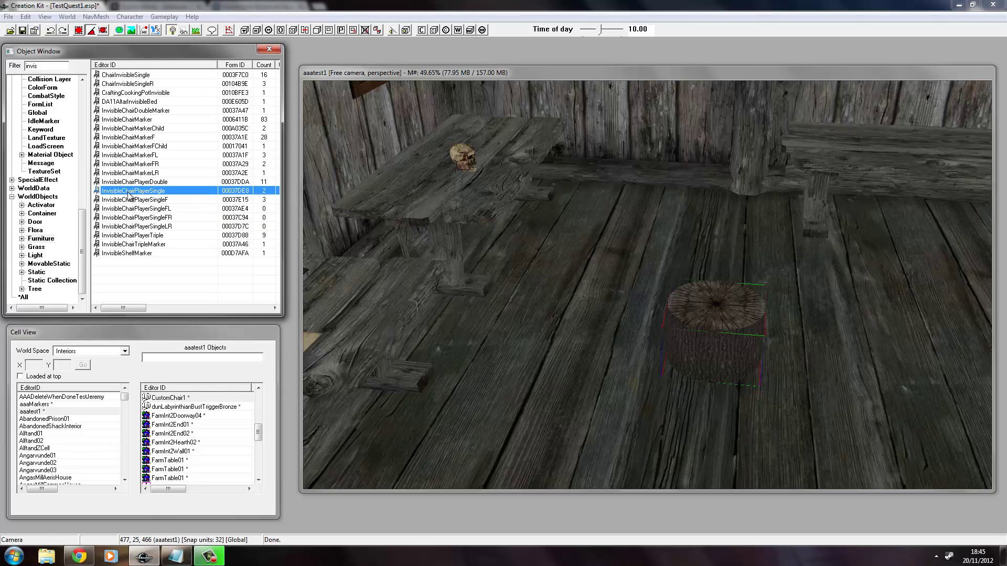
{"action": "left_click_drag", "start_coordinate": [131, 196], "coordinate": [716, 322]}
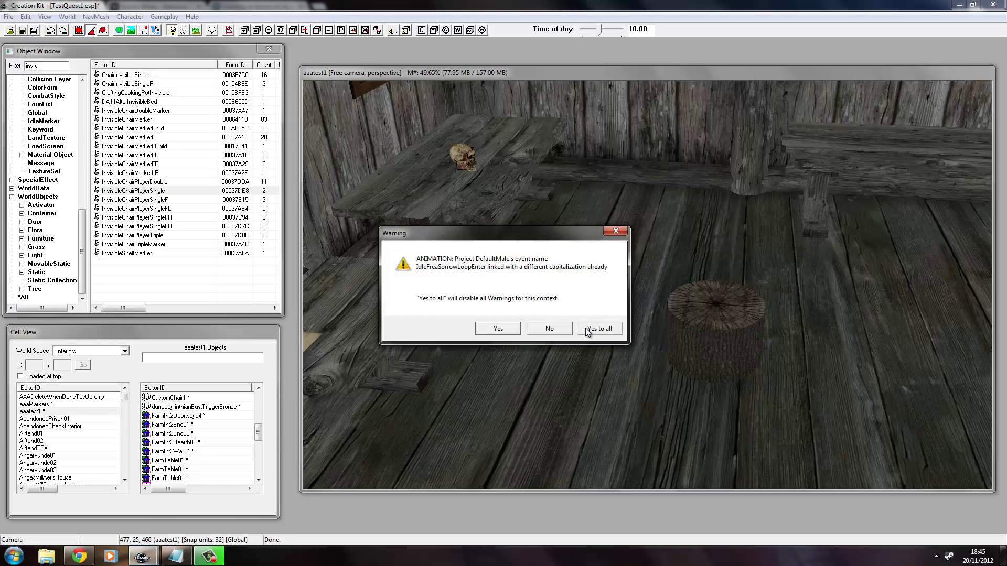
{"action": "left_click", "coordinate": [587, 329]}
{"action": "mouse_move", "coordinate": [717, 257]}
{"action": "right_mouse_down"}
{"action": "mouse_move", "coordinate": [735, 262]}
{"action": "mouse_move", "coordinate": [719, 263]}
{"action": "mouse_move", "coordinate": [735, 274]}
{"action": "right_mouse_up"}
{"action": "scroll", "coordinate": [723, 251], "scroll_direction": "down", "scroll_amount": 3}
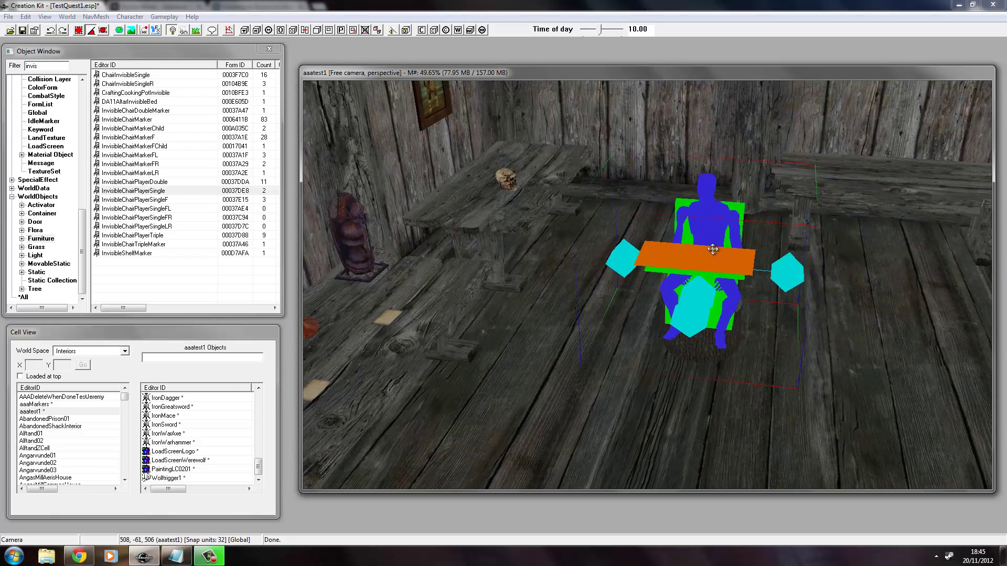
{"action": "left_click_drag", "start_coordinate": [655, 247], "coordinate": [864, 235]}
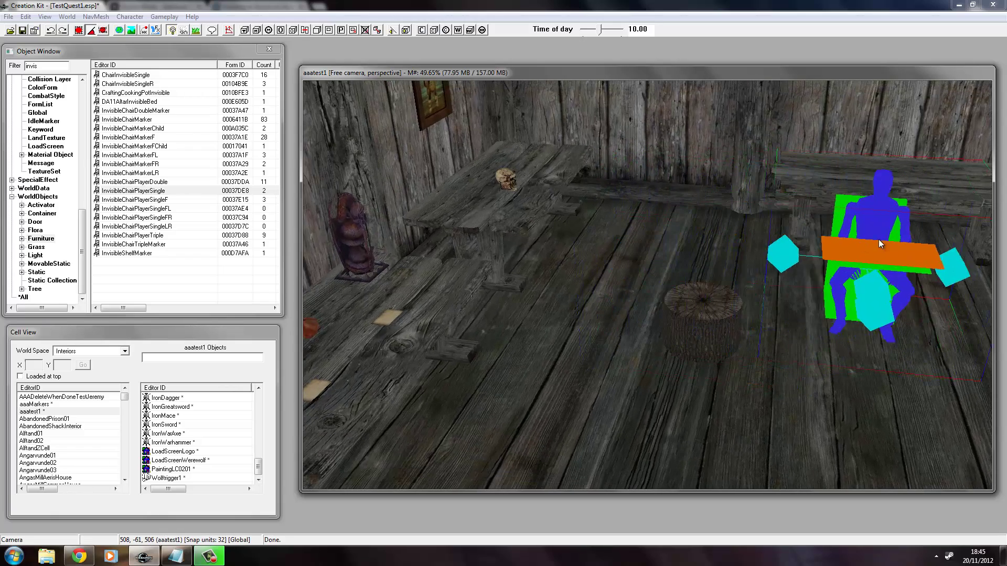
Filter the furniture objects for "chair" and place a CommonChair01 on the floor behind the log
{"action": "scroll", "coordinate": [883, 280], "scroll_direction": "up", "scroll_amount": 5}
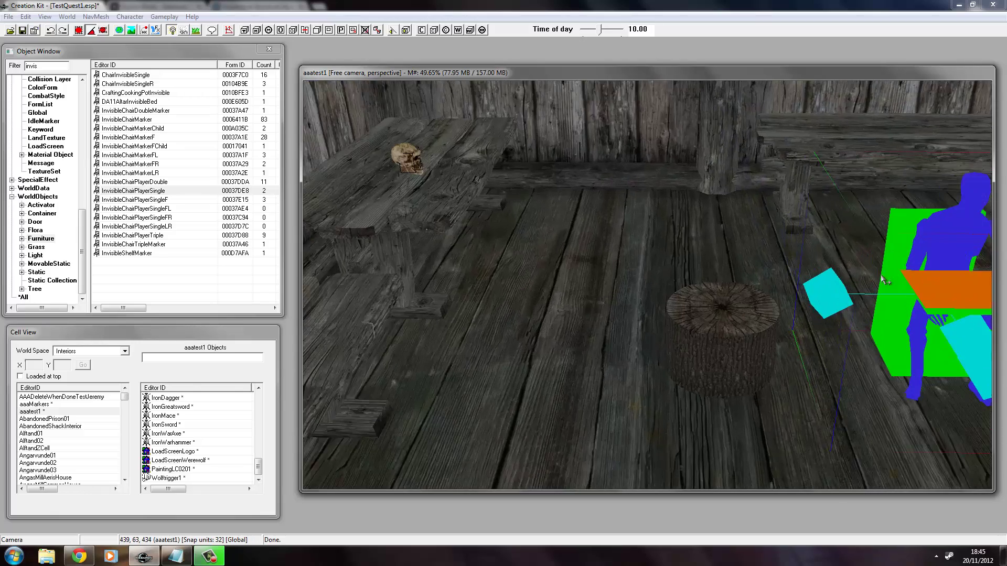
{"action": "middle_click_drag", "start_coordinate": [882, 279], "coordinate": [873, 273]}
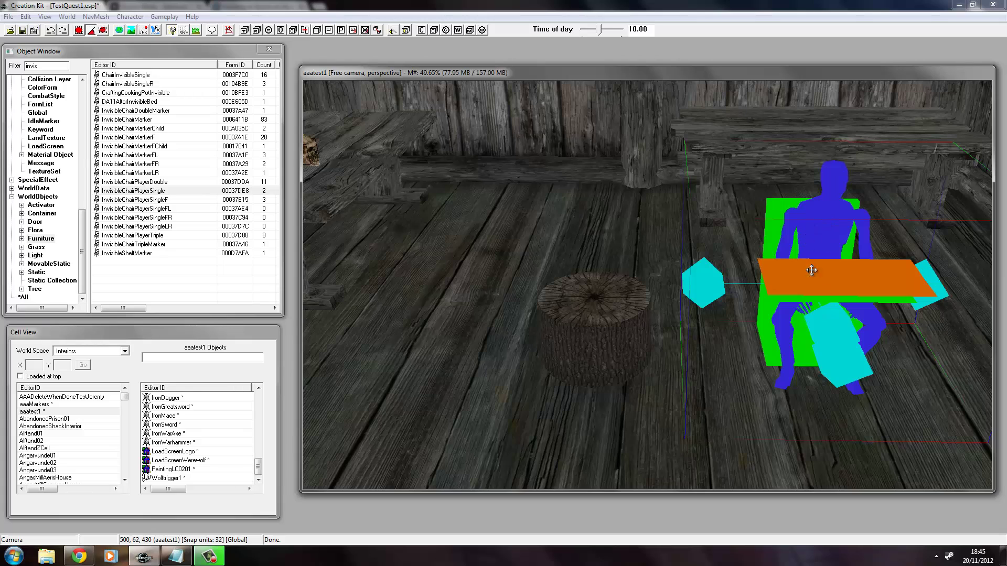
{"action": "double_click", "coordinate": [41, 64]}
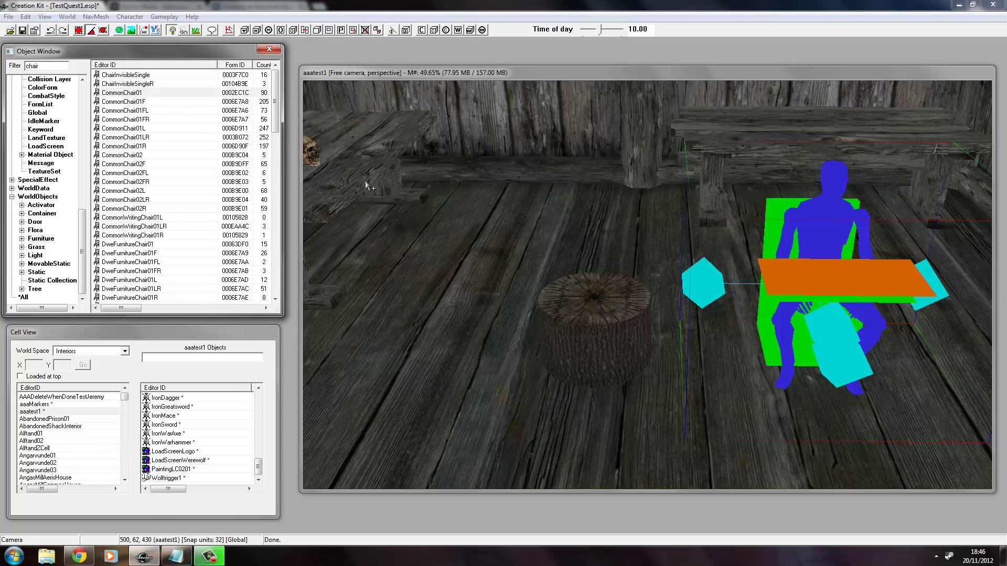
{"action": "left_click_drag", "start_coordinate": [480, 265], "coordinate": [489, 244]}
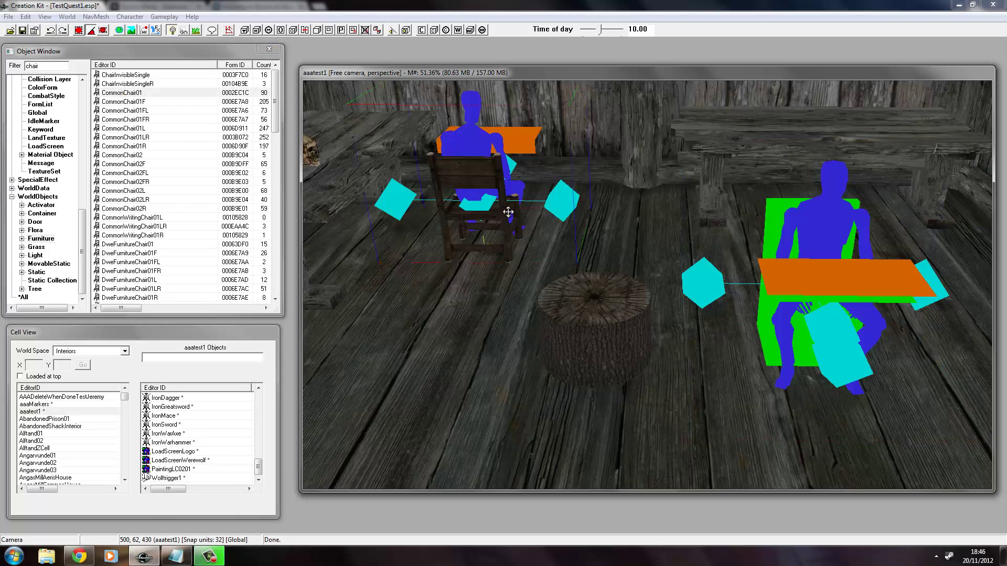
Rotate the placed CommonChair01 to show its seated figure from several sides, and delete the chair from the cell
{"action": "right_click_drag", "start_coordinate": [518, 212], "coordinate": [529, 216]}
{"action": "left_click_drag", "start_coordinate": [499, 179], "coordinate": [564, 188]}
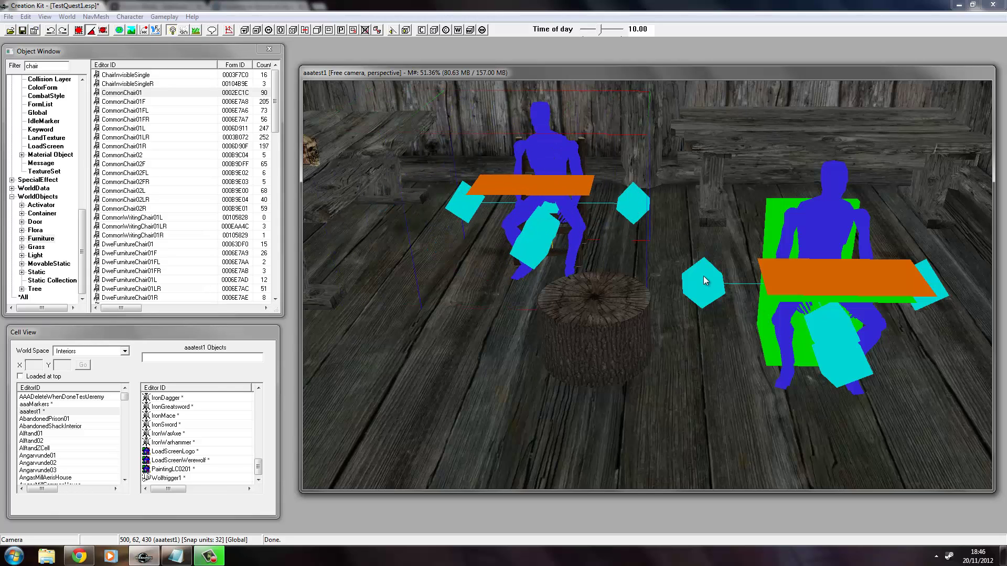
{"action": "right_click_drag", "start_coordinate": [557, 194], "coordinate": [517, 180]}
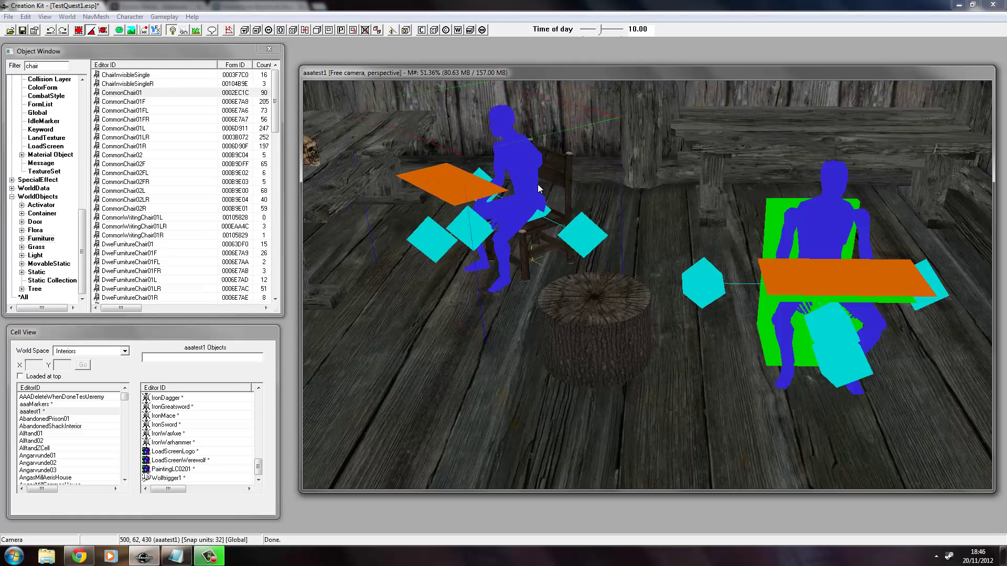
{"action": "key", "text": "Delete"}
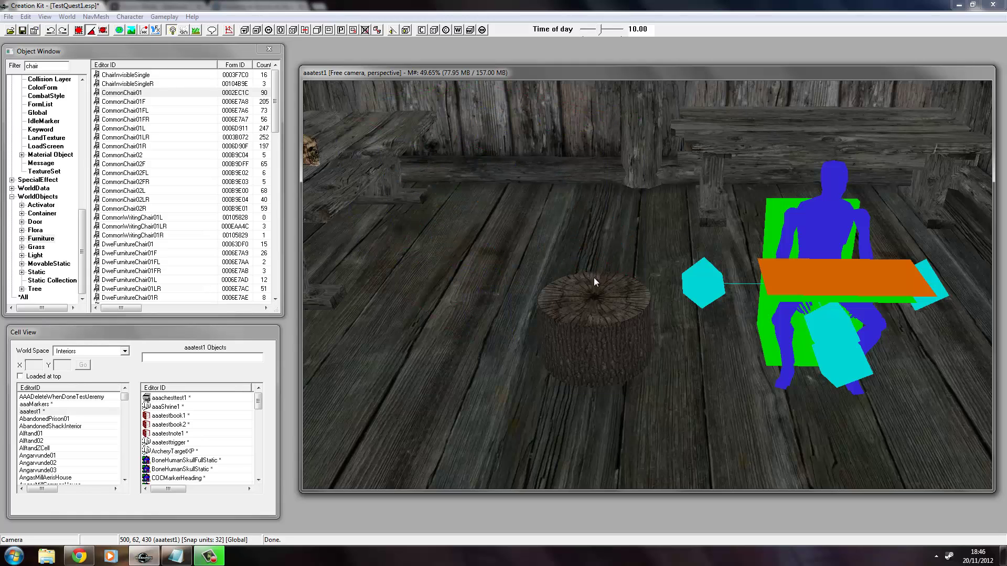
Open the reference properties of the CustomChair1 log and show its attached scripts
{"action": "left_click", "coordinate": [601, 310]}
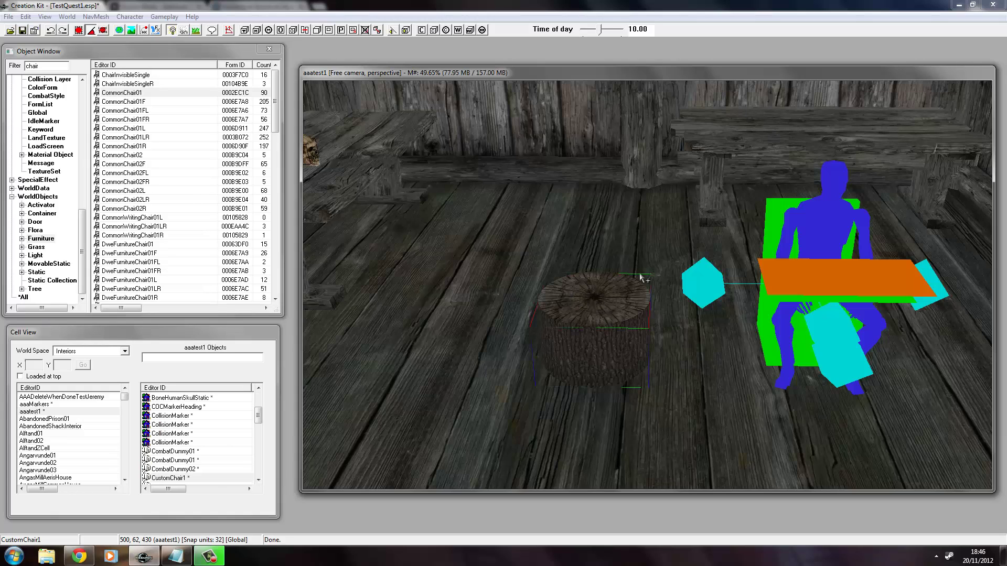
{"action": "left_click", "coordinate": [816, 282]}
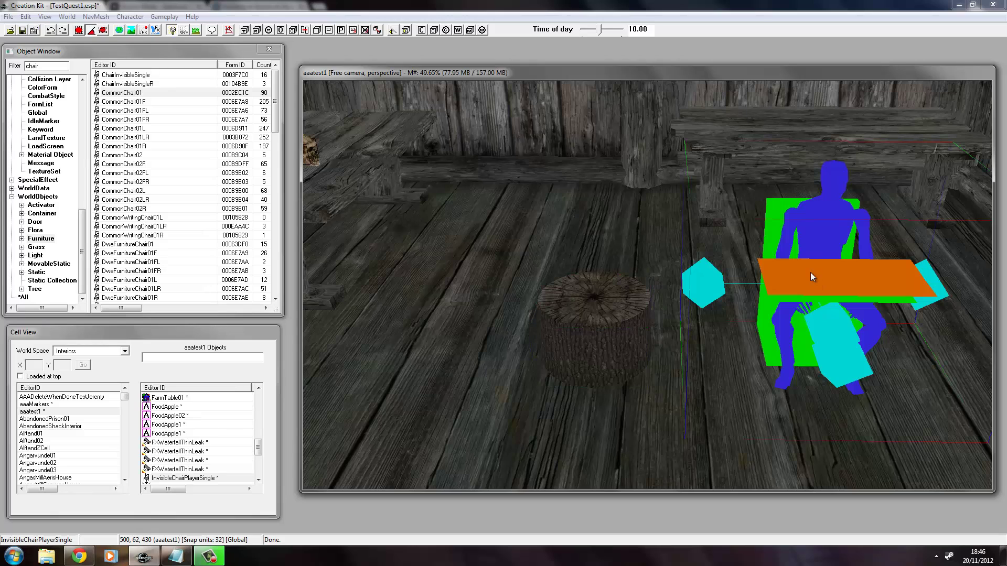
{"action": "left_click", "coordinate": [623, 299]}
{"action": "right_click", "coordinate": [595, 297]}
{"action": "left_click", "coordinate": [624, 367]}
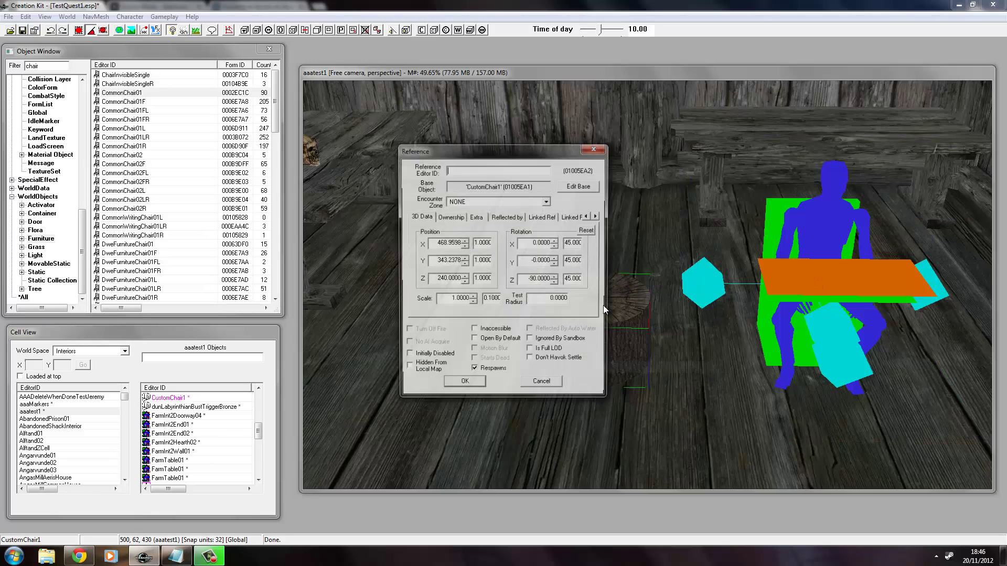
{"action": "left_click_drag", "start_coordinate": [525, 152], "coordinate": [484, 149]}
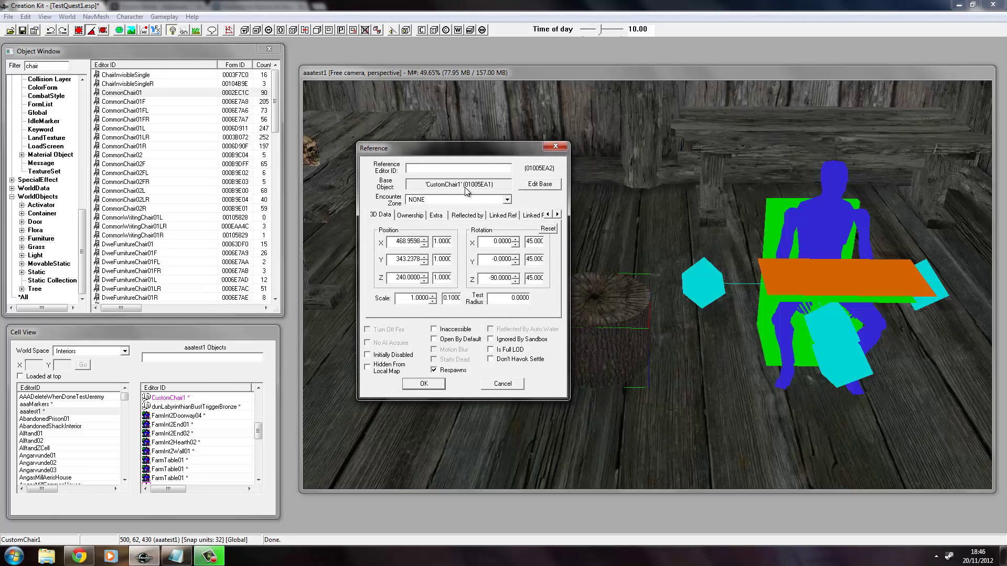
{"action": "left_click", "coordinate": [558, 215]}
{"action": "left_click", "coordinate": [557, 215]}
{"action": "left_click", "coordinate": [558, 215]}
{"action": "left_click", "coordinate": [559, 216]}
{"action": "left_click", "coordinate": [529, 216]}
Add a new script named MyCoolChairScript to the CustomChair1 reference, accepting all missing-file warnings
{"action": "right_click", "coordinate": [392, 248]}
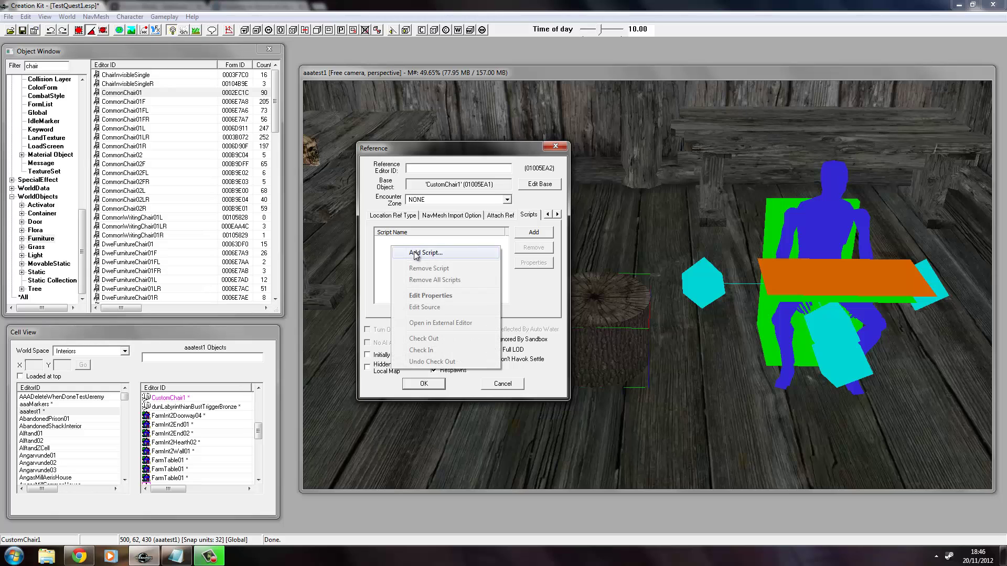
{"action": "left_click", "coordinate": [417, 254]}
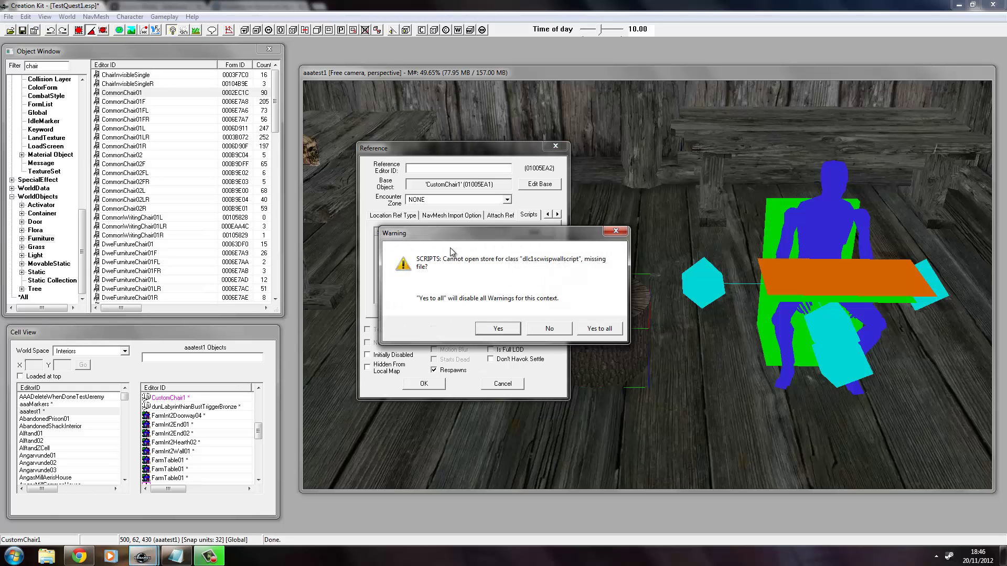
{"action": "left_click", "coordinate": [598, 329]}
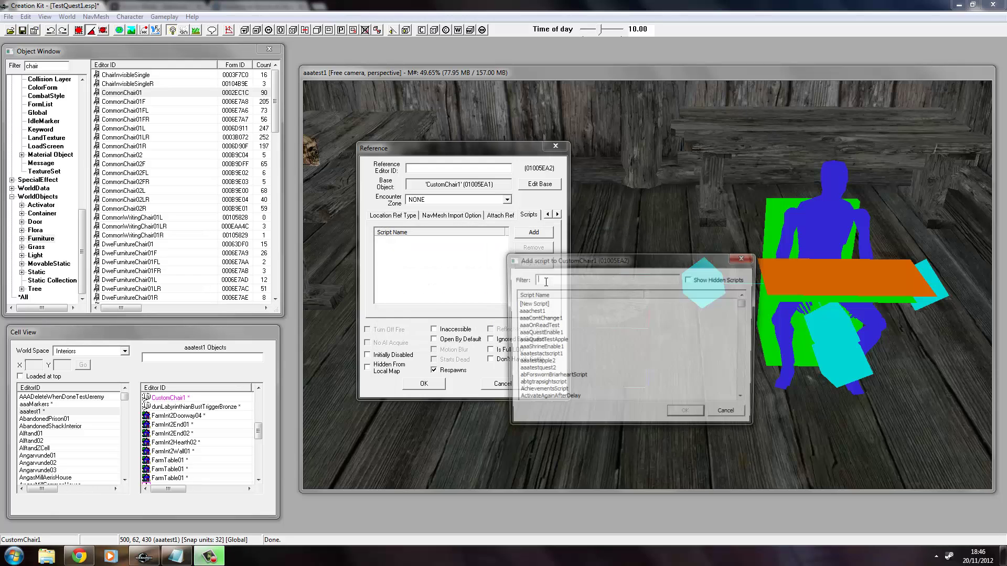
{"action": "left_click", "coordinate": [688, 414]}
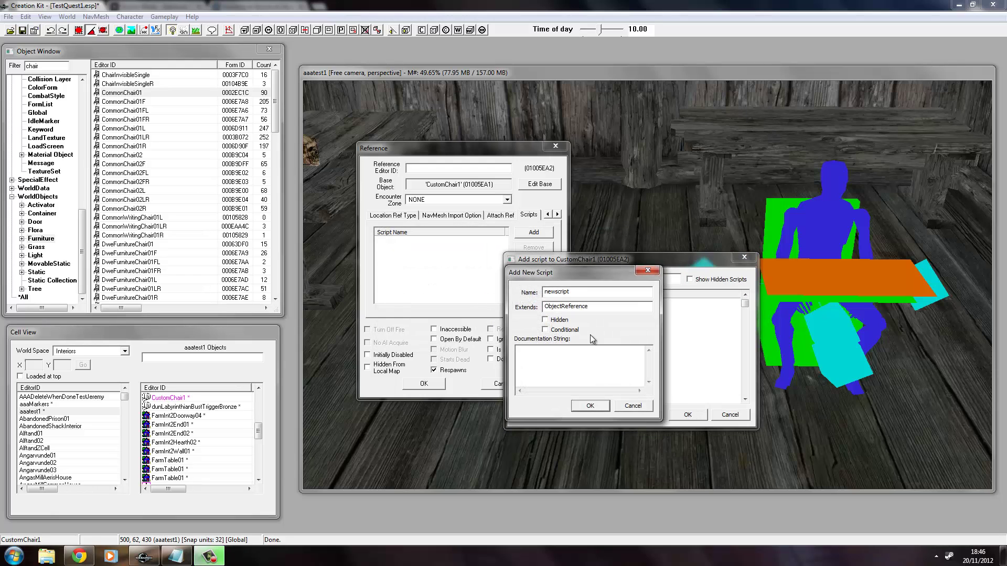
{"action": "left_click_drag", "start_coordinate": [583, 293], "coordinate": [535, 292]}
{"action": "type", "text": "MyCoolChairS"}
{"action": "left_click", "coordinate": [591, 406]}
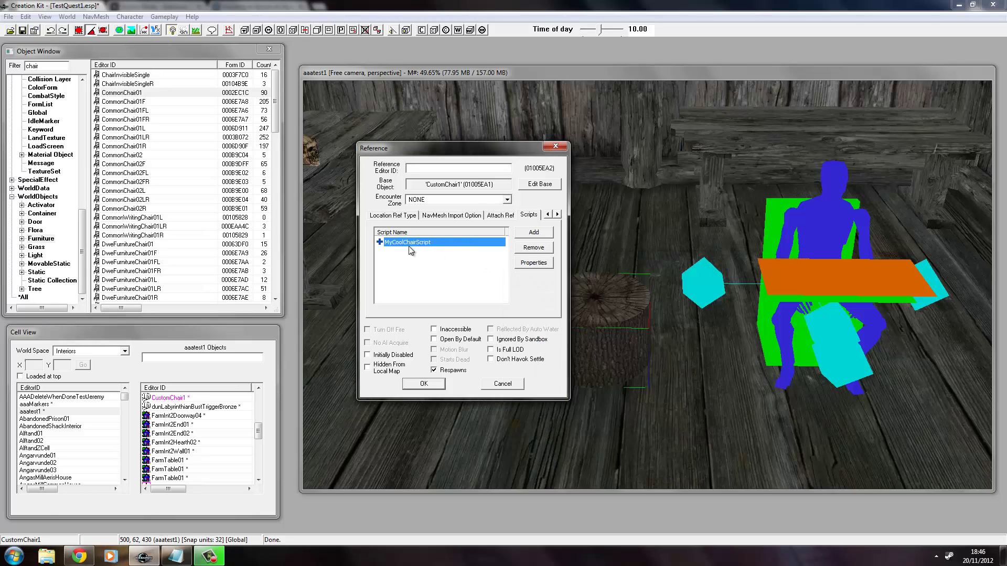
Edit the source of MyCoolChairScript and paste in the ChairMarkerREF and PlayerRef properties and OnActivate event copied from Notepad
{"action": "right_click", "coordinate": [408, 247]}
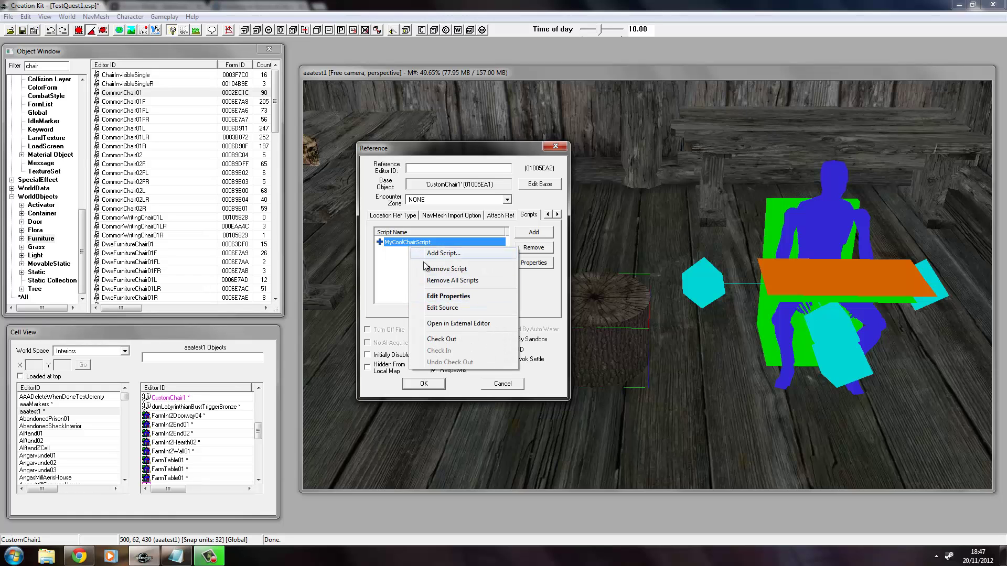
{"action": "left_click", "coordinate": [442, 308]}
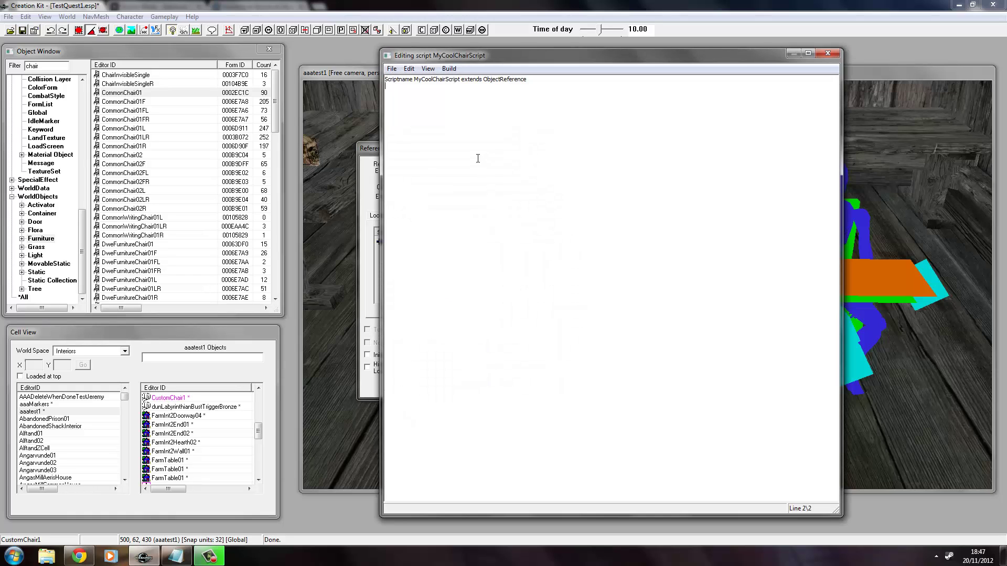
{"action": "key", "text": "Return"}
{"action": "key", "text": "Return"}
{"action": "left_click", "coordinate": [188, 559]}
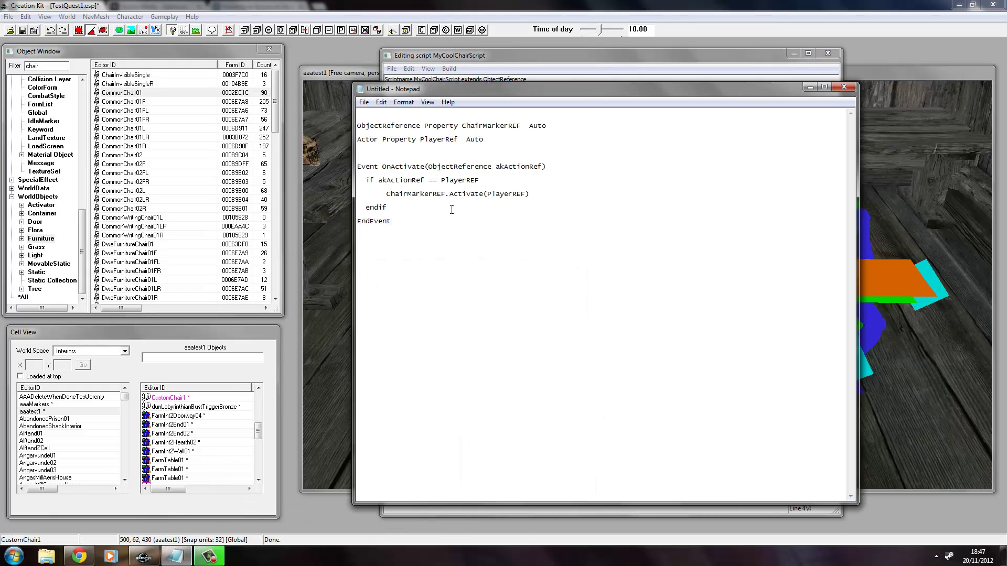
{"action": "left_click_drag", "start_coordinate": [455, 221], "coordinate": [343, 124]}
{"action": "right_click", "coordinate": [365, 128]}
{"action": "left_click", "coordinate": [398, 164]}
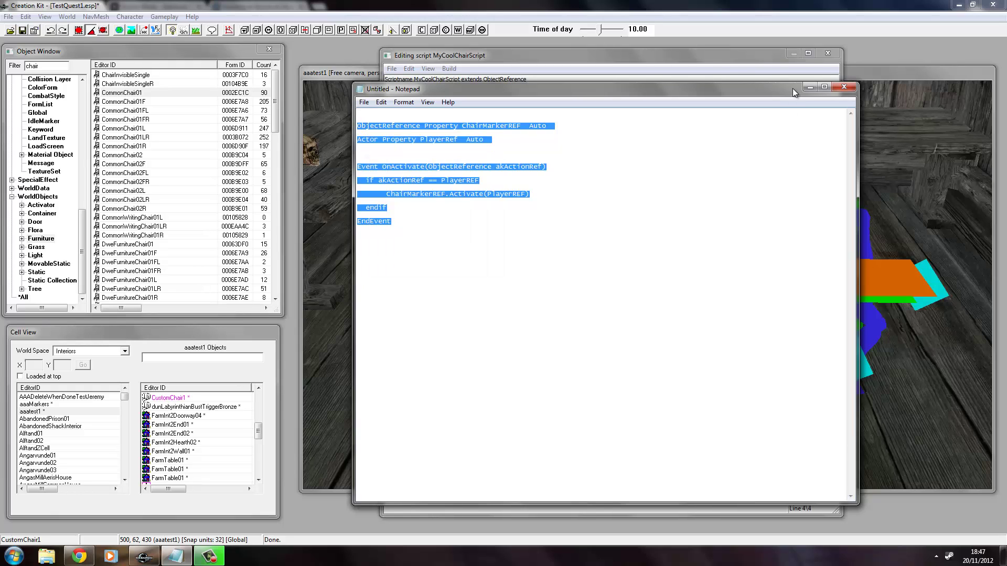
{"action": "left_click", "coordinate": [810, 87]}
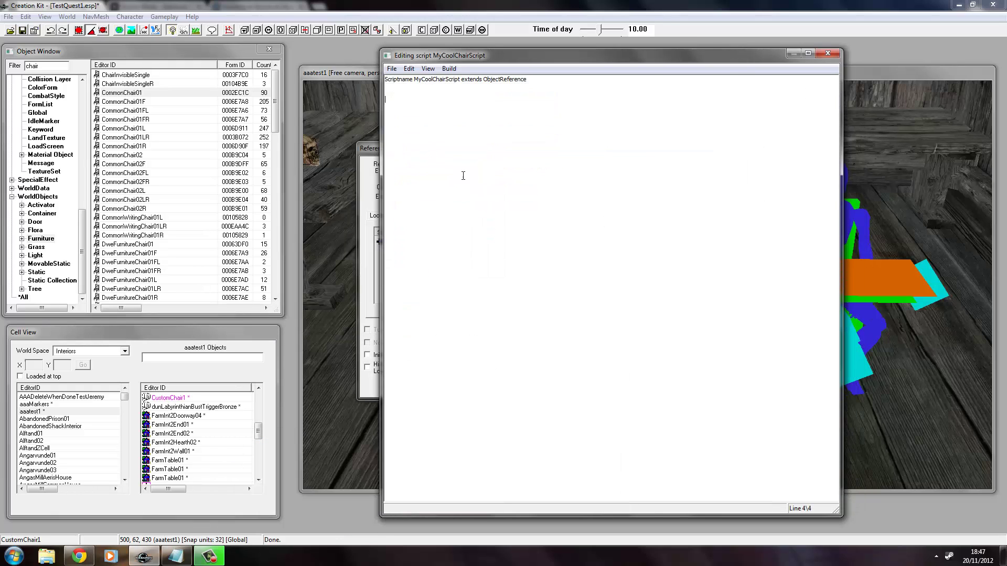
{"action": "key", "text": "ctrl+v"}
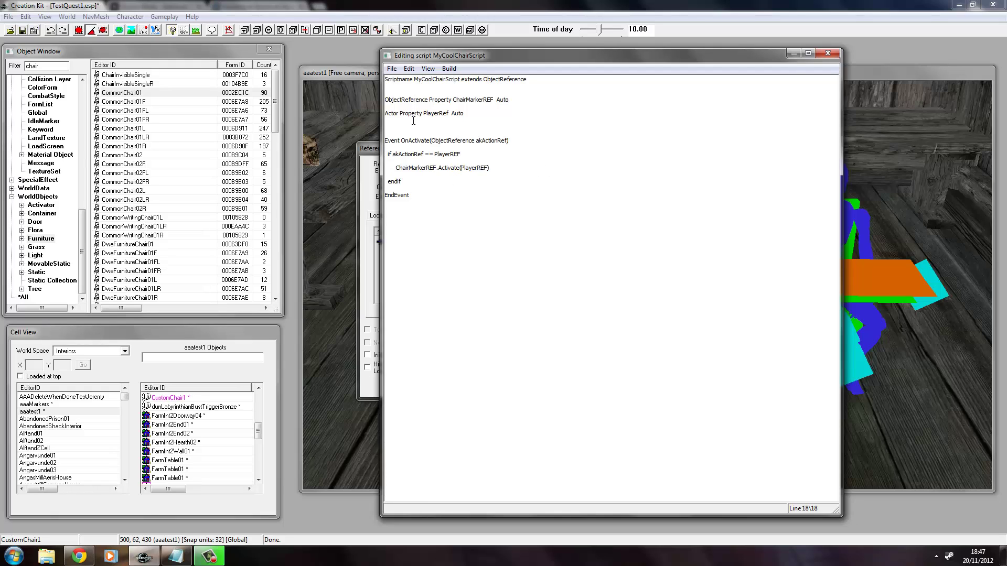
Save and compile MyCoolChairScript, and close the script editor
{"action": "left_click", "coordinate": [392, 68]}
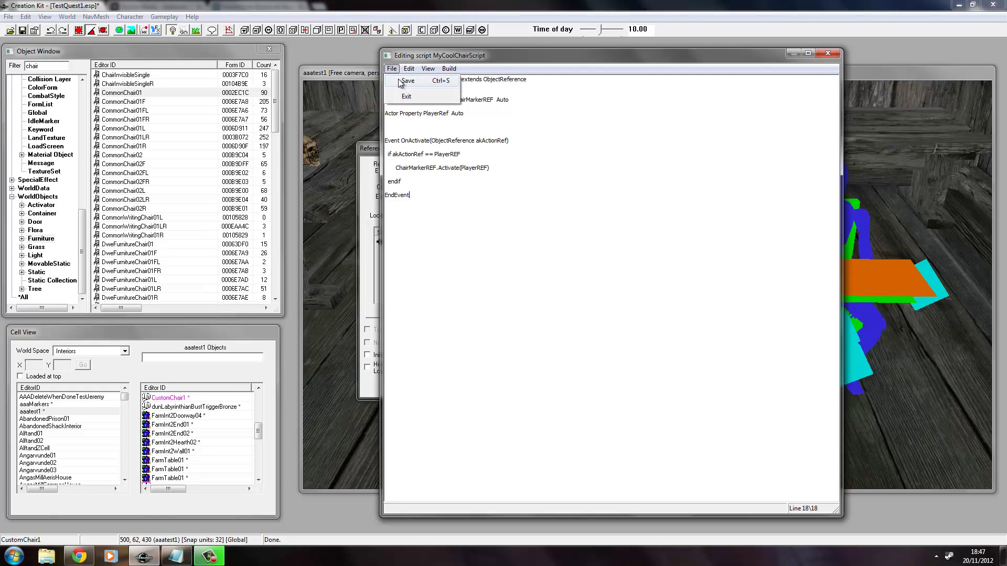
{"action": "left_click", "coordinate": [401, 82]}
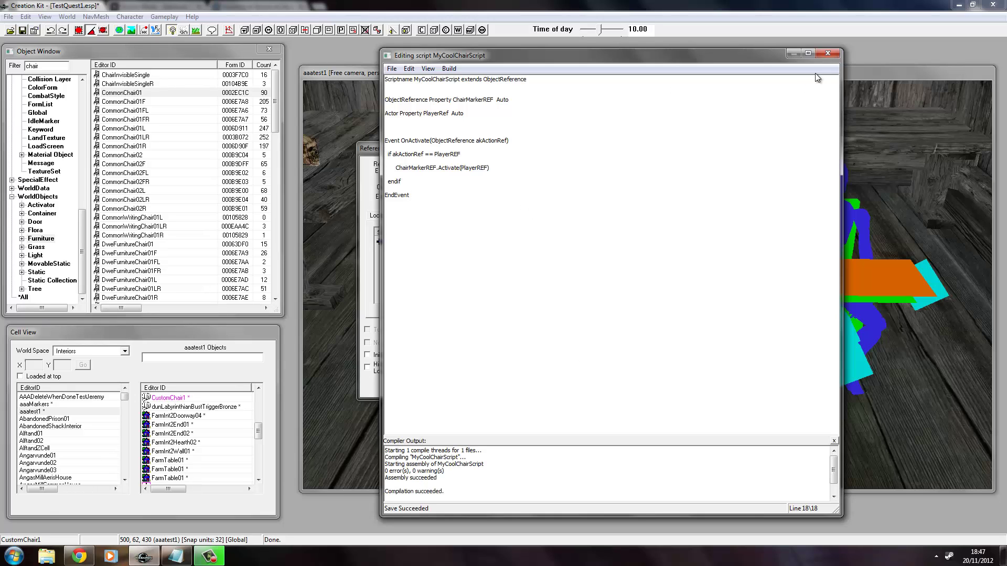
{"action": "left_click", "coordinate": [828, 53]}
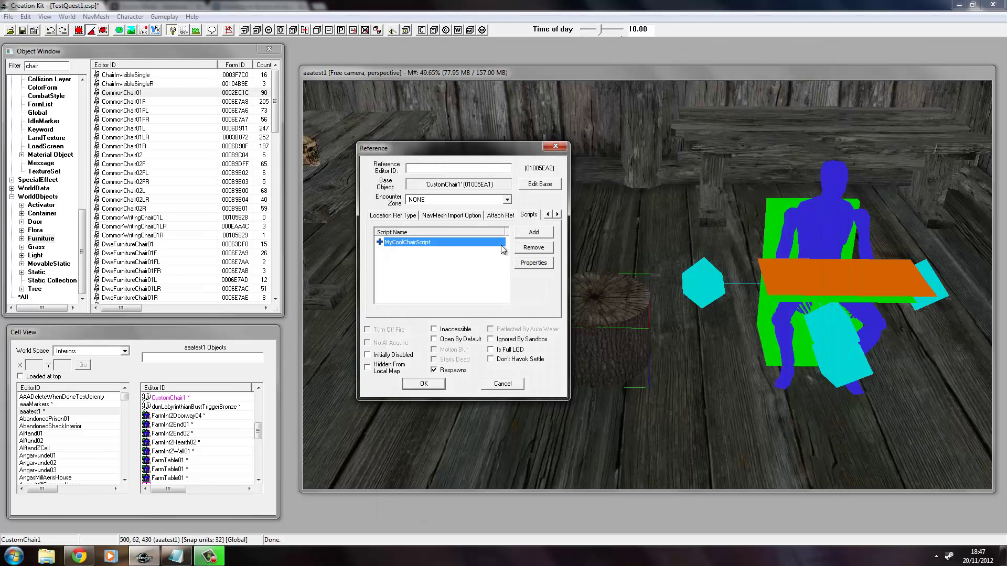
Open the properties of MyCoolChairScript and auto-fill the PlayerRef property
{"action": "left_click", "coordinate": [534, 262]}
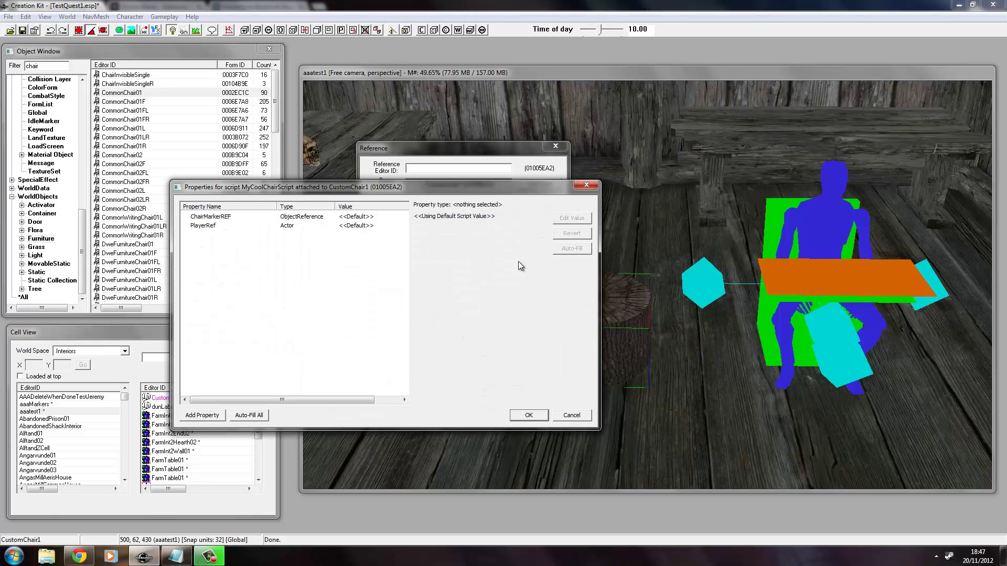
{"action": "left_click", "coordinate": [226, 228]}
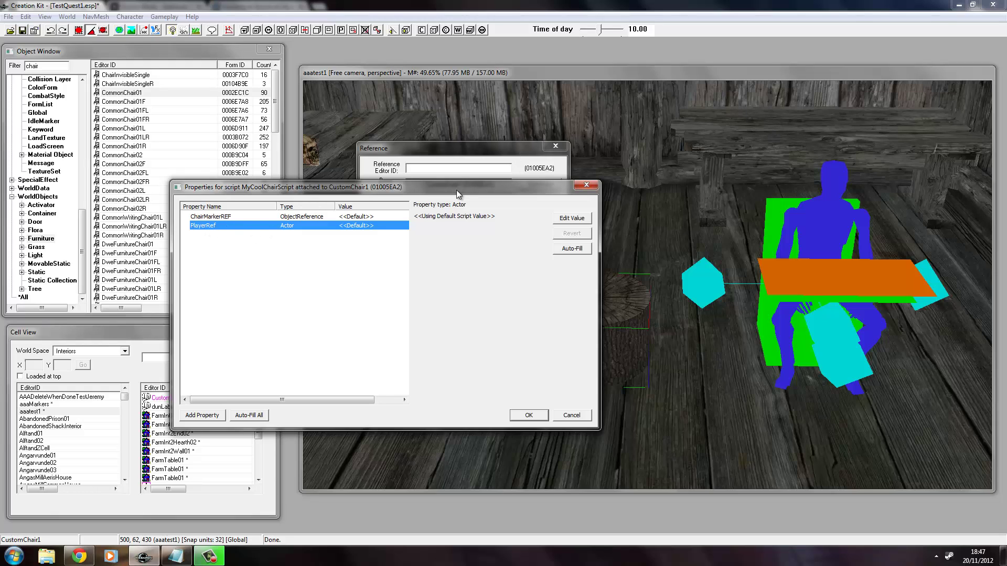
{"action": "mouse_move", "coordinate": [431, 192]}
{"action": "left_mouse_down"}
{"action": "mouse_move", "coordinate": [456, 208]}
{"action": "mouse_move", "coordinate": [447, 203]}
{"action": "left_mouse_up"}
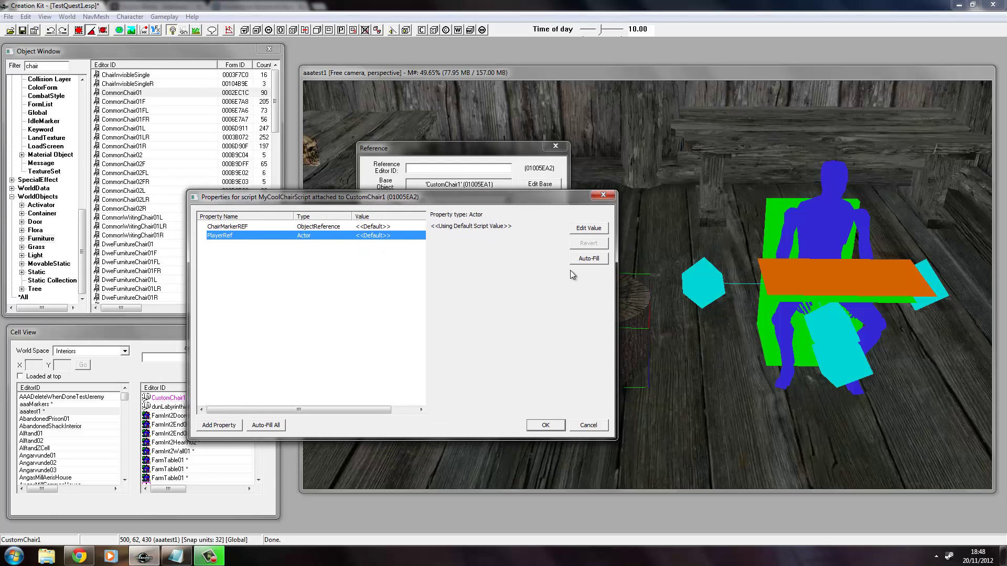
{"action": "left_click", "coordinate": [586, 260]}
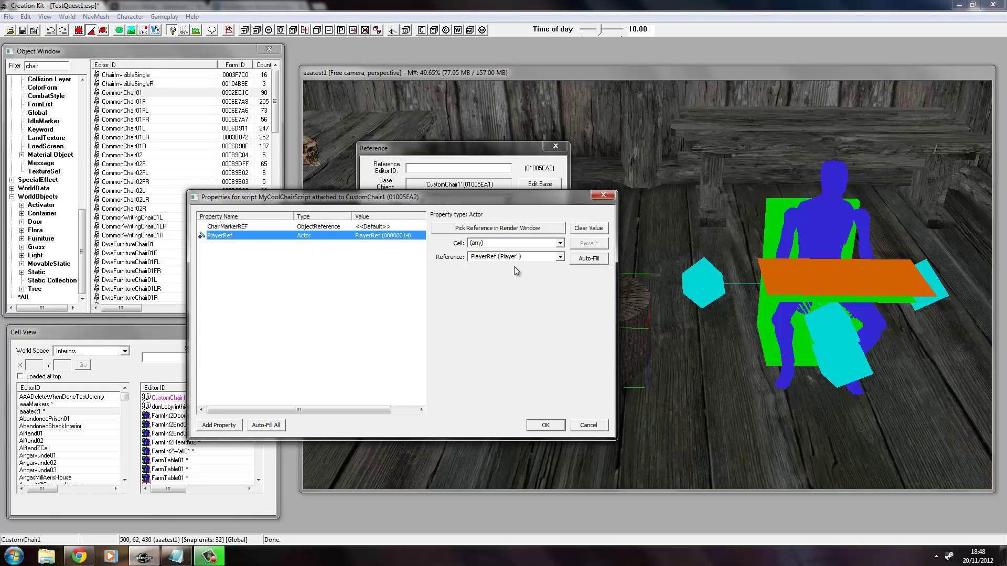
Set ChairMarkerREF to the InvisibleChairPlayerSingle marker picked in the render window, and confirm the script properties and the CustomChair1 reference
{"action": "left_click", "coordinate": [232, 226]}
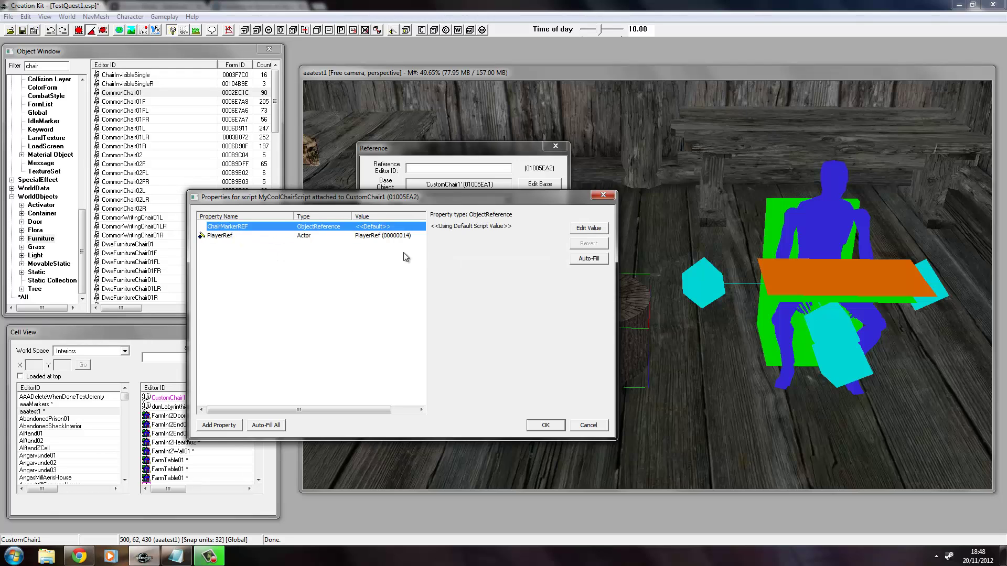
{"action": "left_click", "coordinate": [588, 228]}
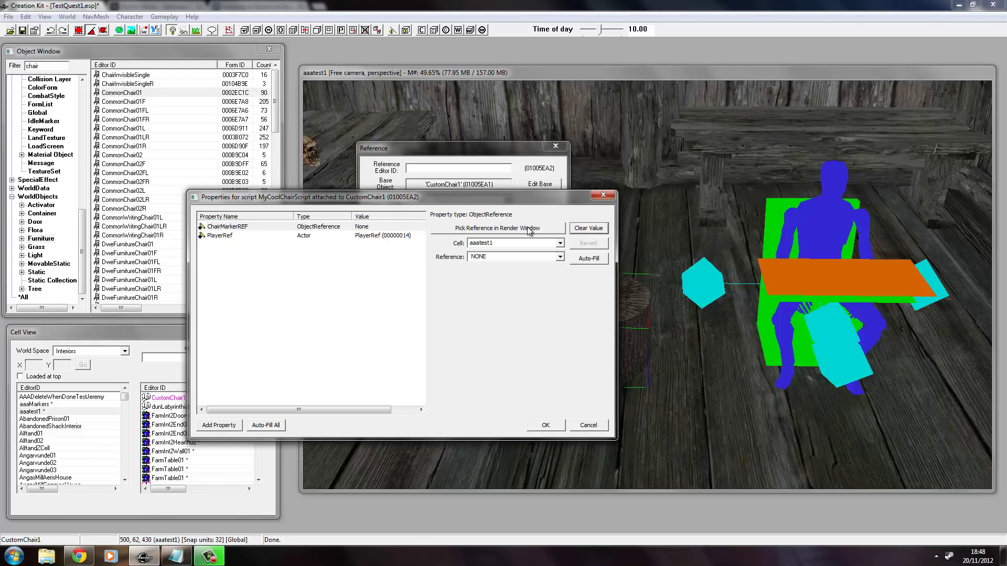
{"action": "left_click", "coordinate": [488, 229]}
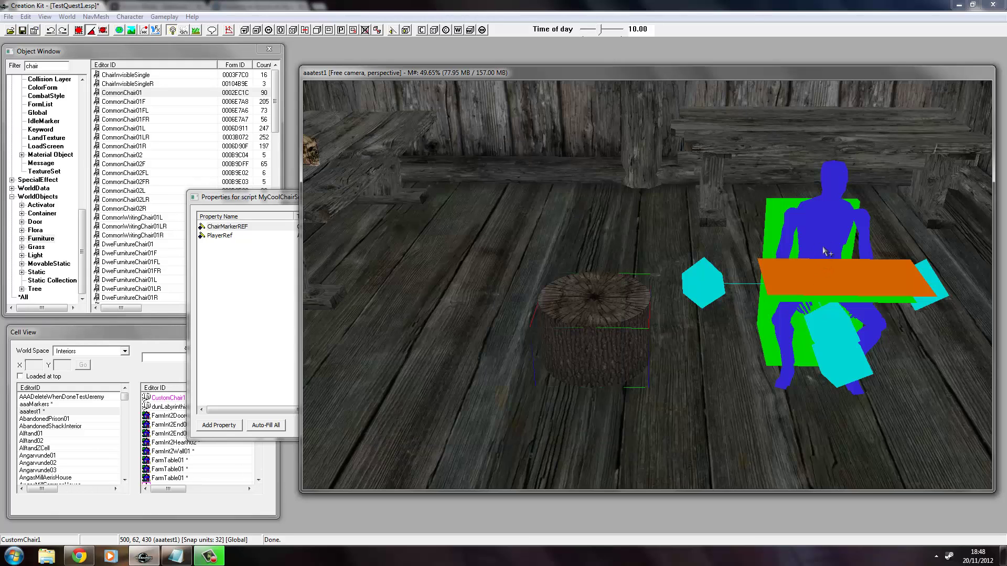
{"action": "left_click", "coordinate": [262, 202]}
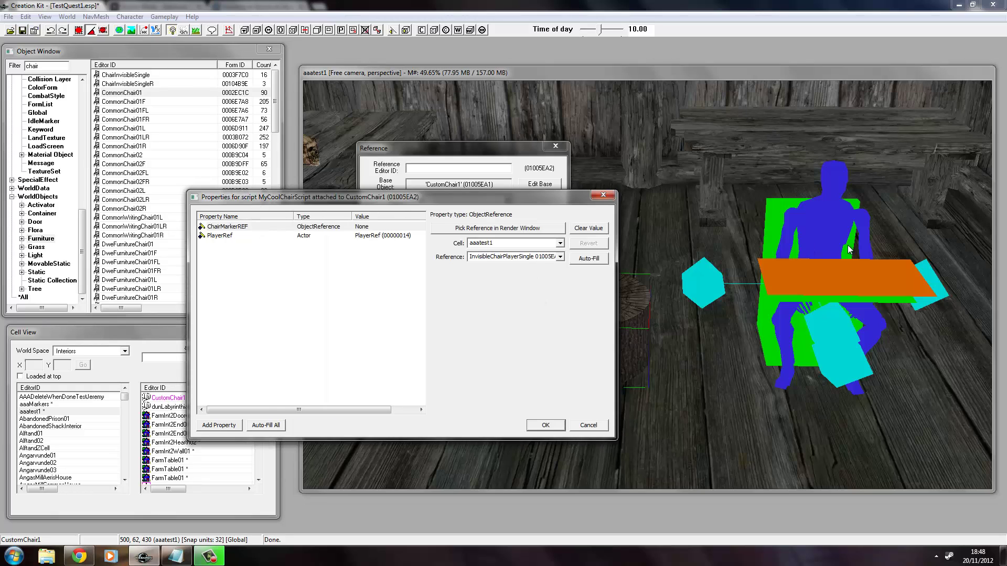
{"action": "left_click", "coordinate": [544, 425]}
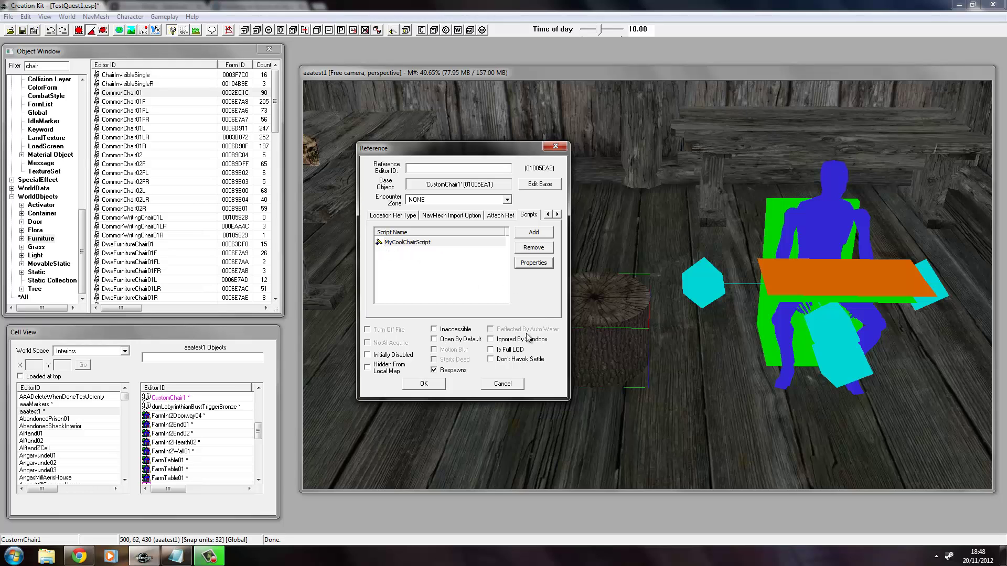
{"action": "left_click", "coordinate": [424, 384]}
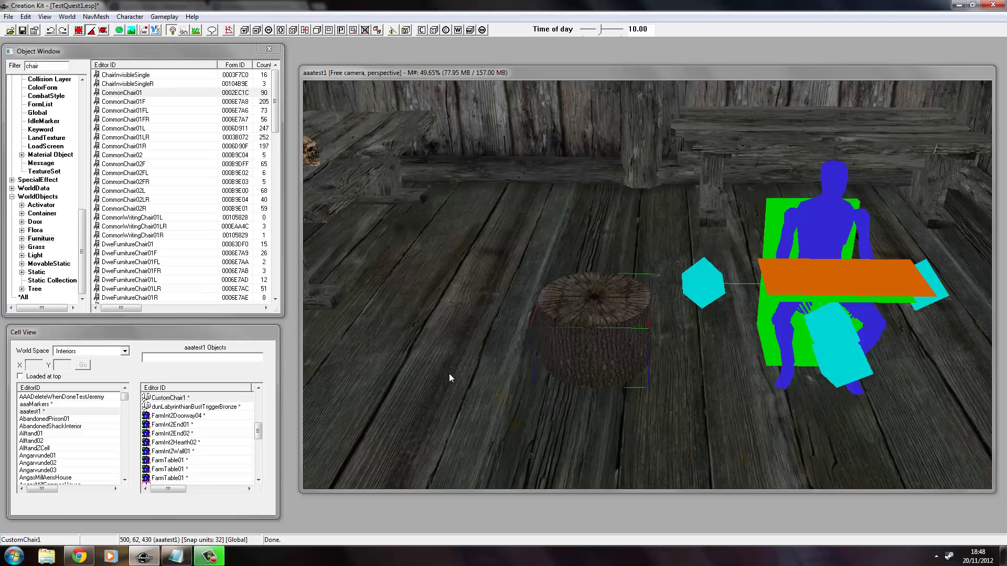
Move the InvisibleChairPlayerSingle marker onto the chopping block so the seated figure lines up with the log, and save the plugin
{"action": "left_click", "coordinate": [837, 269]}
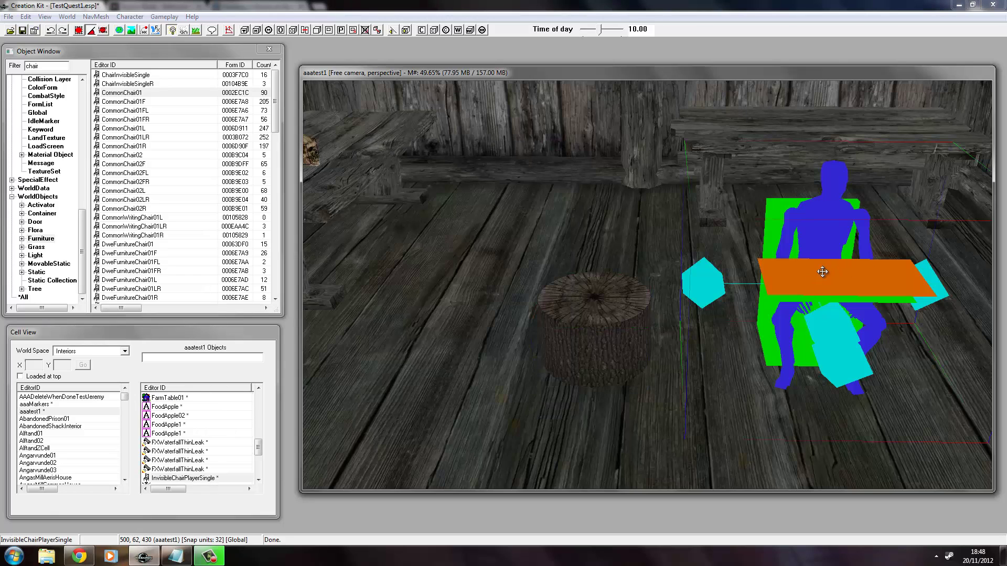
{"action": "left_click_drag", "start_coordinate": [836, 268], "coordinate": [567, 281]}
{"action": "mouse_move", "coordinate": [578, 297]}
{"action": "middle_mouse_down", "text": "shift"}
{"action": "mouse_move", "coordinate": [533, 296]}
{"action": "mouse_move", "coordinate": [590, 320]}
{"action": "middle_mouse_up", "text": "shift"}
{"action": "scroll", "coordinate": [591, 320], "scroll_direction": "up", "scroll_amount": 3}
{"action": "key", "text": "shift"}
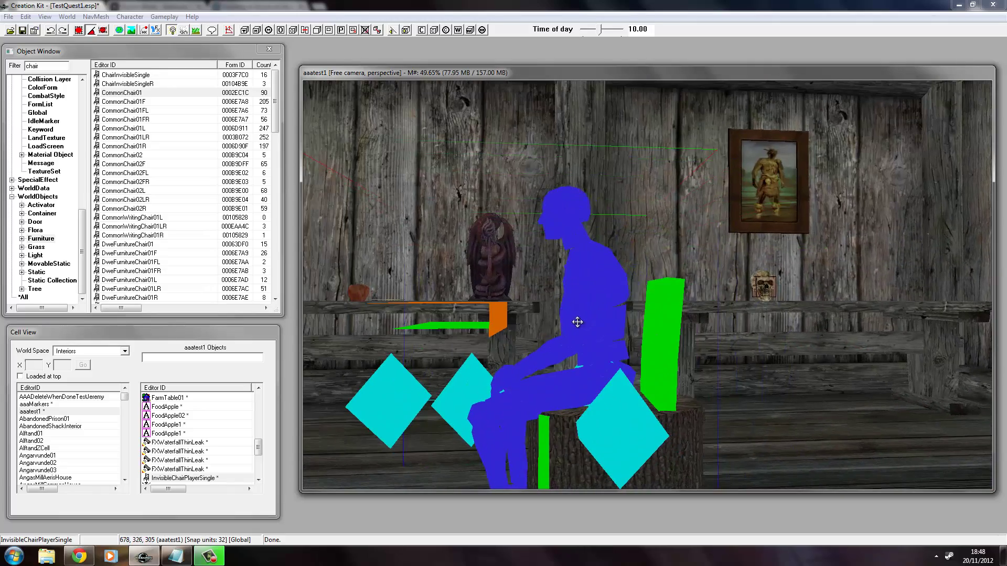
{"action": "scroll", "coordinate": [590, 320], "scroll_direction": "up", "scroll_amount": 3}
{"action": "key", "text": "shift"}
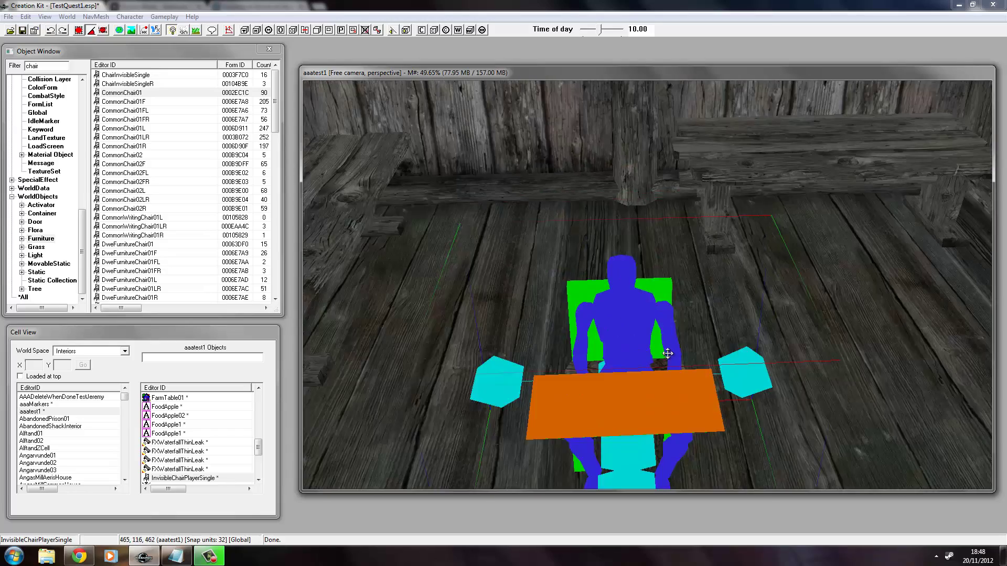
{"action": "key", "text": "shift"}
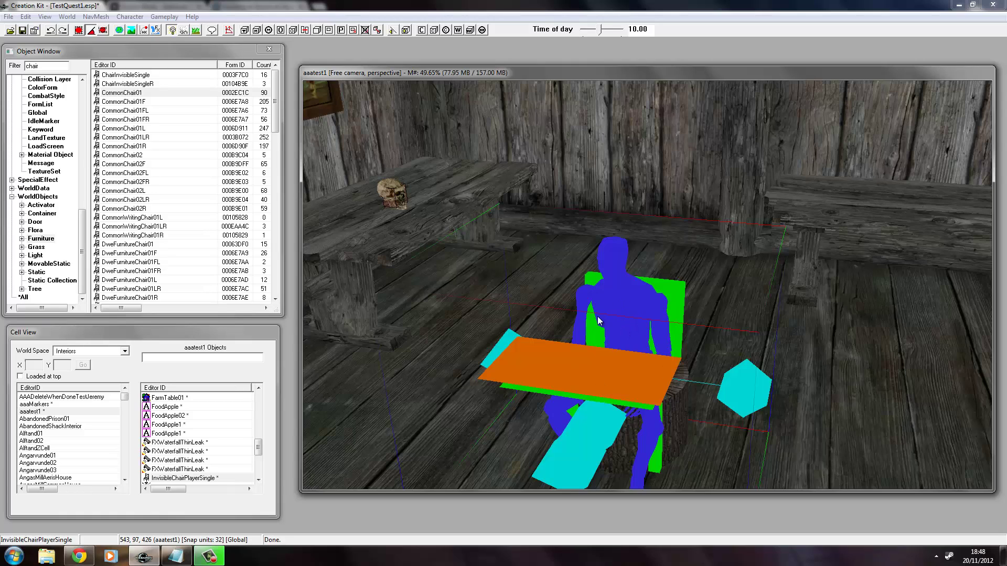
{"action": "left_click", "coordinate": [8, 16]}
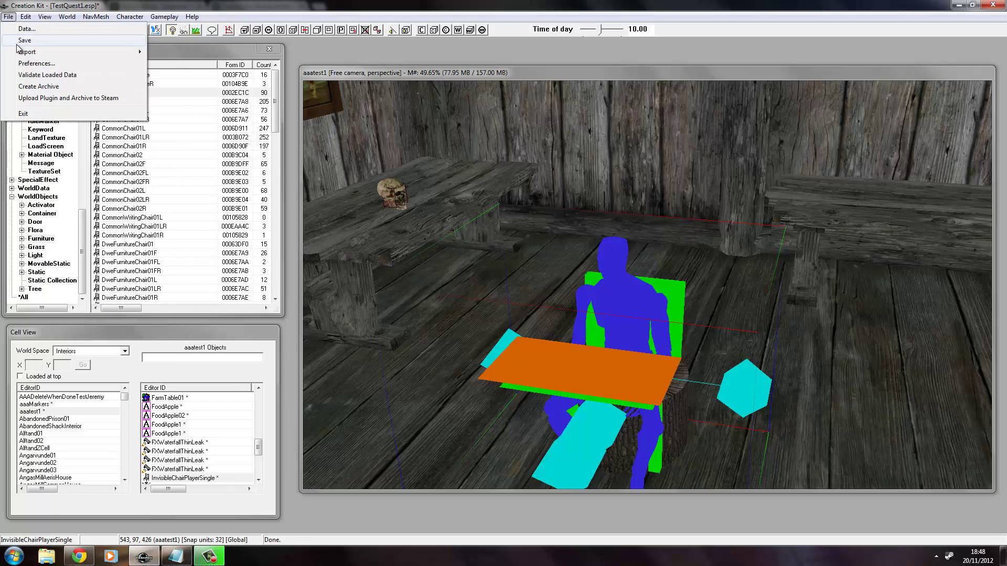
{"action": "left_click", "coordinate": [20, 41]}
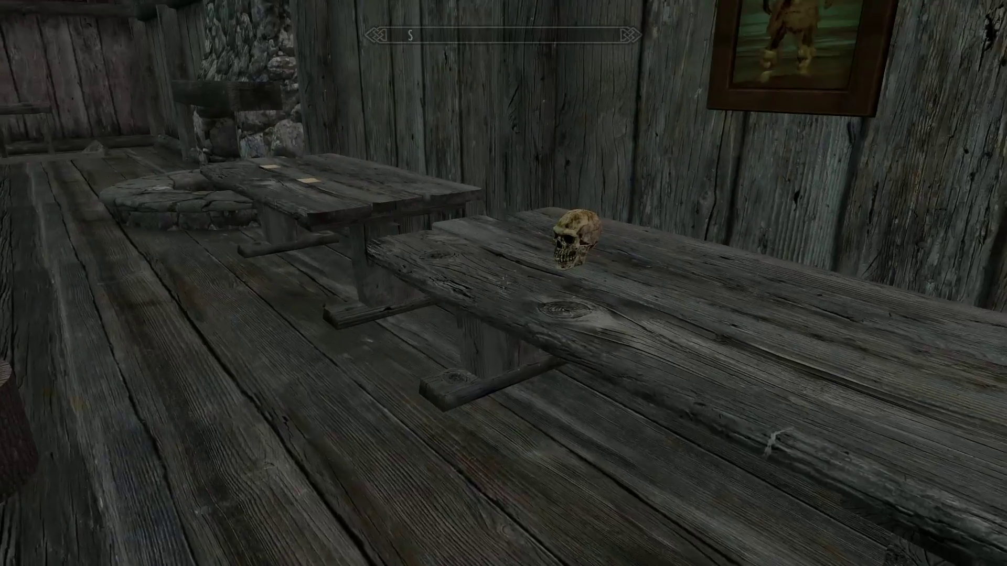
Switch to Skyrim, walk through the test cell to the Log Chair, and change to third-person view to try it out
{"action": "mouse_move", "coordinate": [503, 284]}
{"action": "key", "text": "e"}
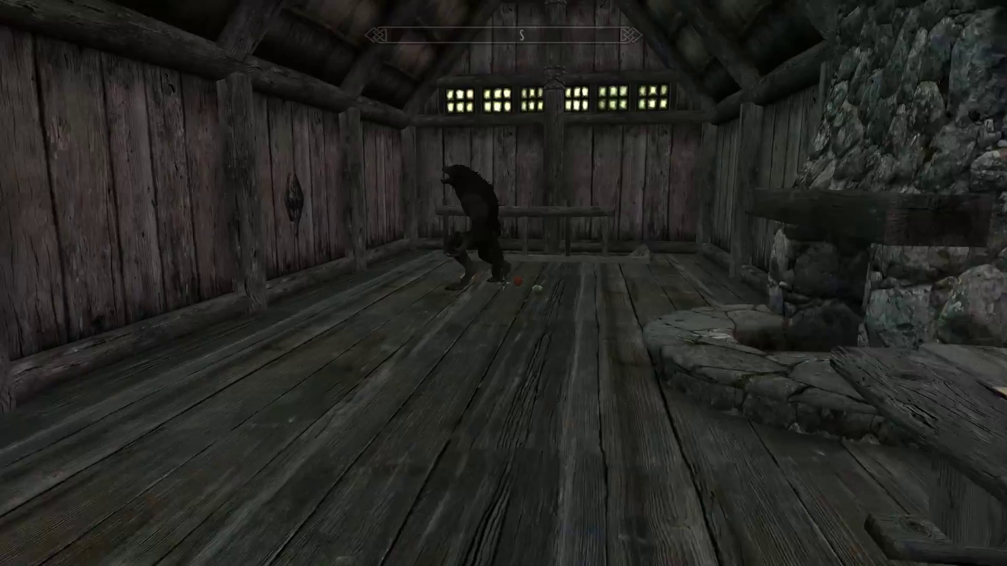
{"action": "key", "text": "w"}
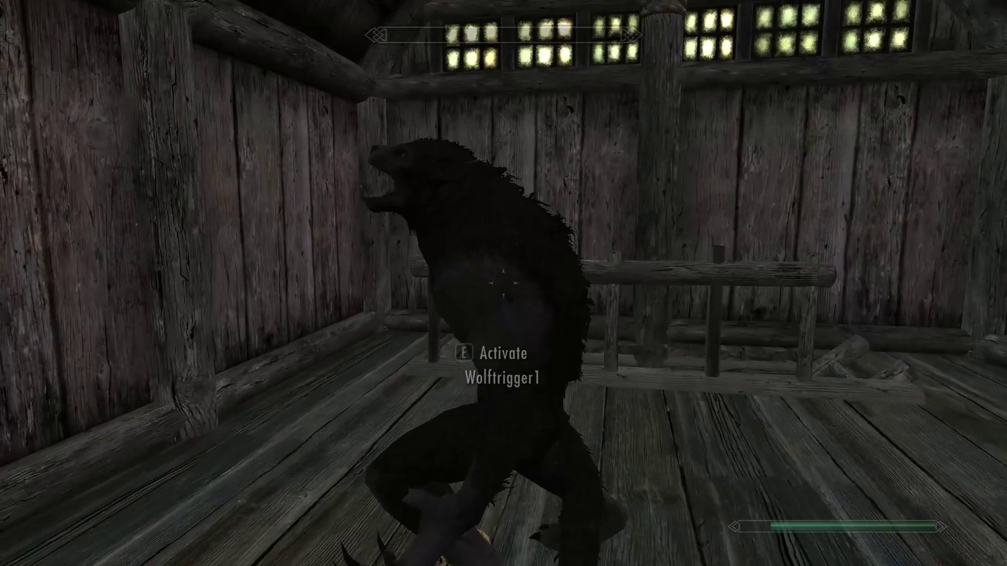
{"action": "key", "text": "w"}
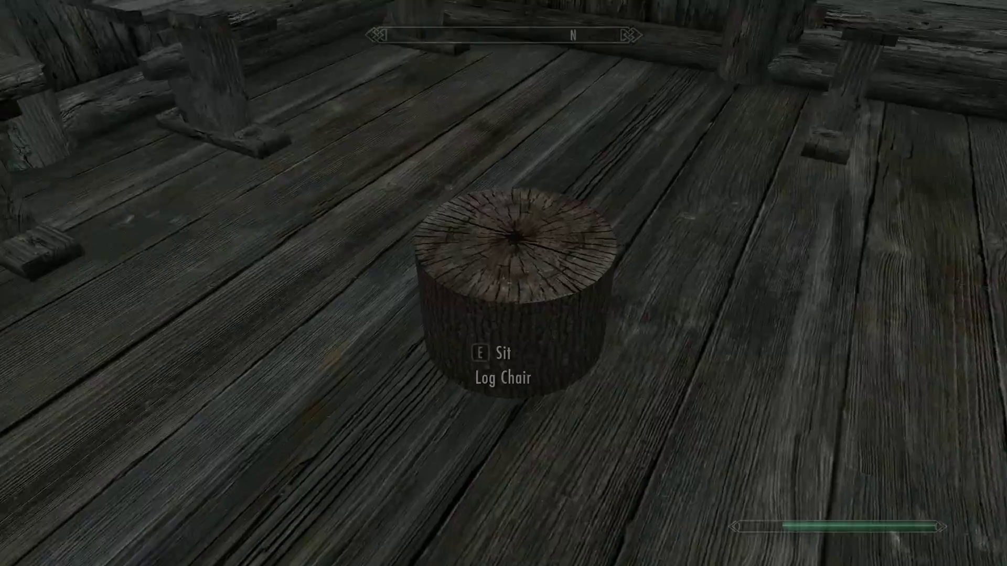
{"action": "key", "text": "f"}
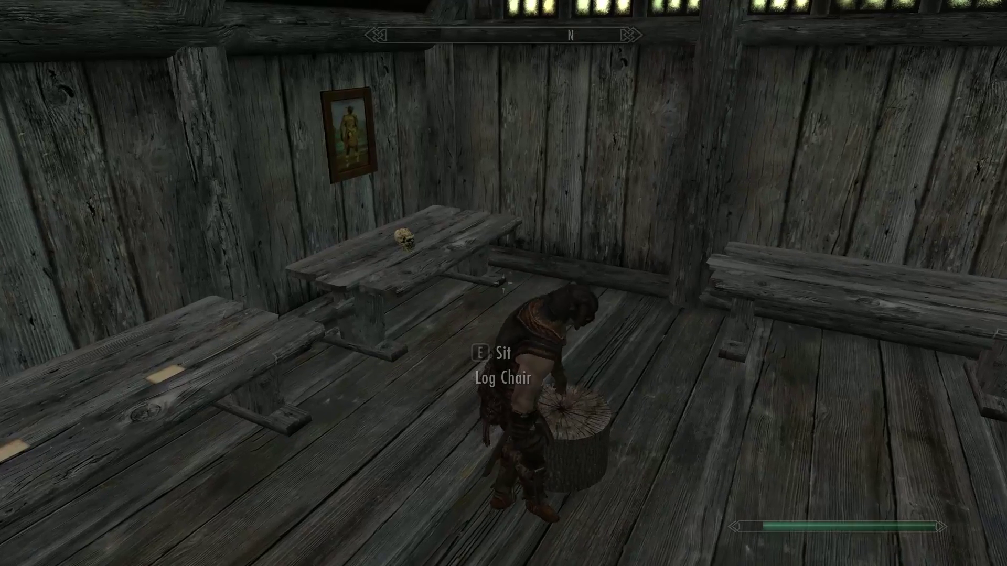